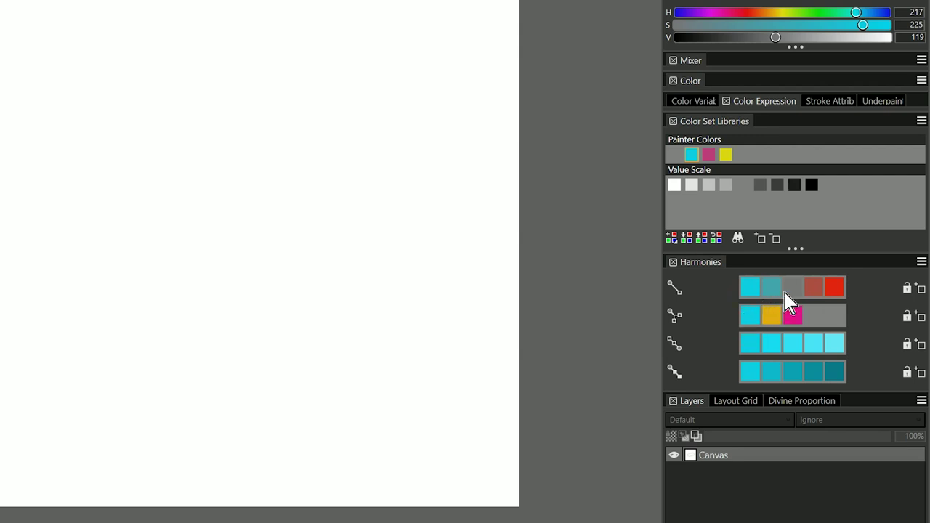
- Add the Analogous and Tetradic harmony rows from the Harmonies panel menu
{"action": "left_click", "coordinate": [922, 262]}
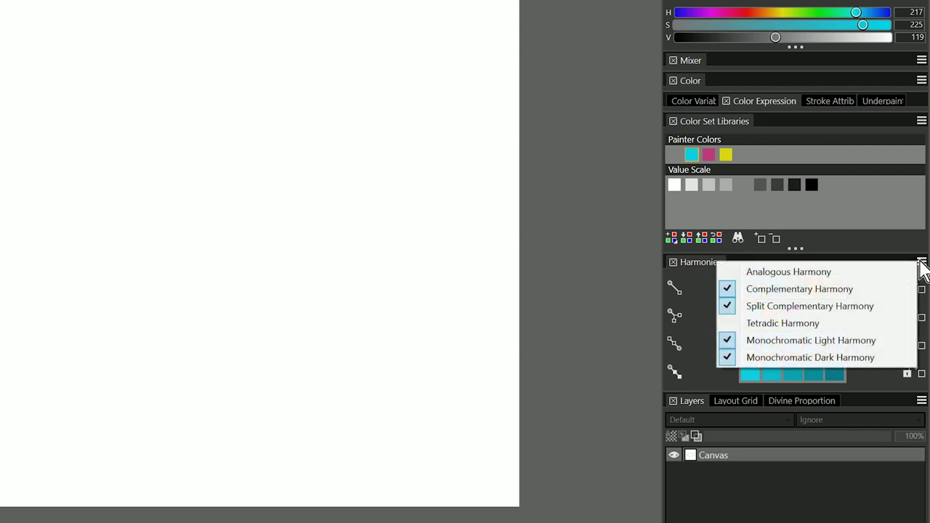
{"action": "left_click", "coordinate": [848, 273]}
{"action": "left_click", "coordinate": [922, 262]}
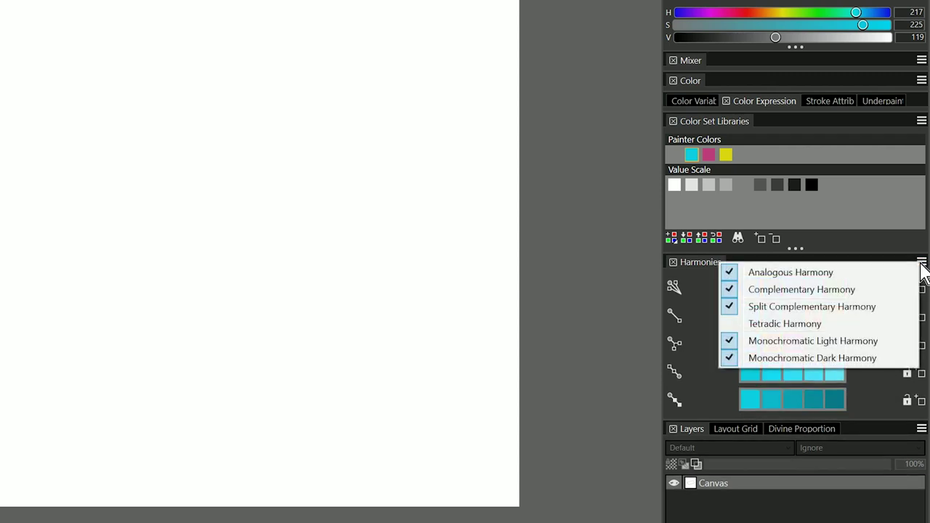
{"action": "left_click", "coordinate": [841, 324]}
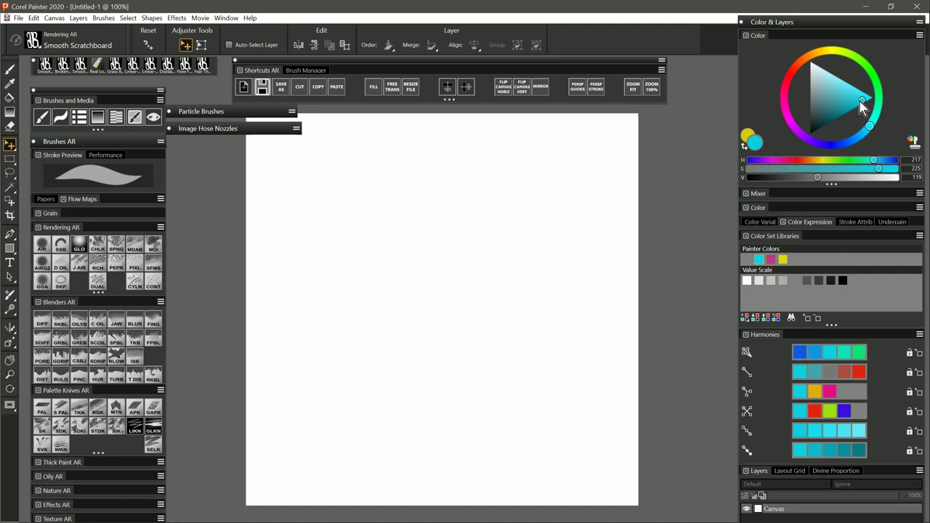
- Shift the current colour's hue on the wheel to blue-violet, H 254
{"action": "left_click_drag", "start_coordinate": [871, 125], "coordinate": [834, 149]}
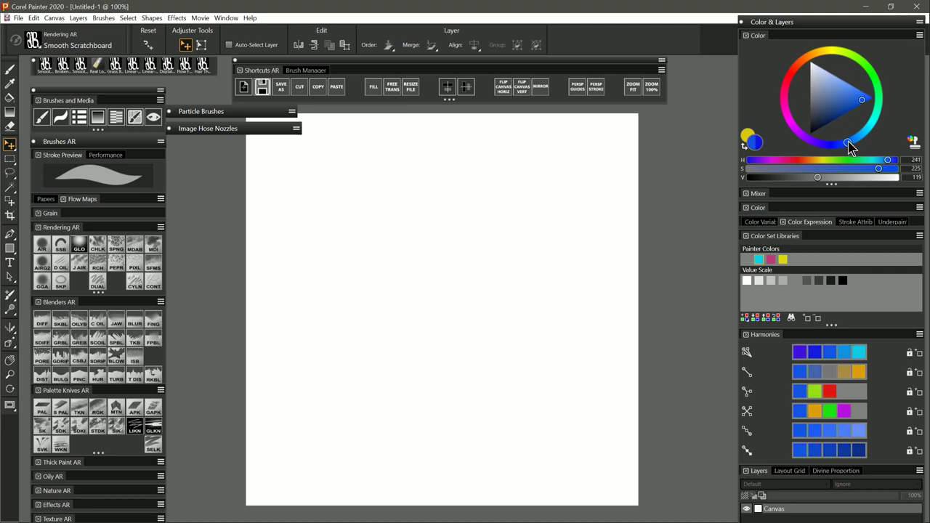
{"action": "mouse_move", "coordinate": [834, 146]}
{"action": "left_mouse_down"}
{"action": "mouse_move", "coordinate": [816, 146]}
{"action": "mouse_move", "coordinate": [834, 151]}
{"action": "left_mouse_up"}
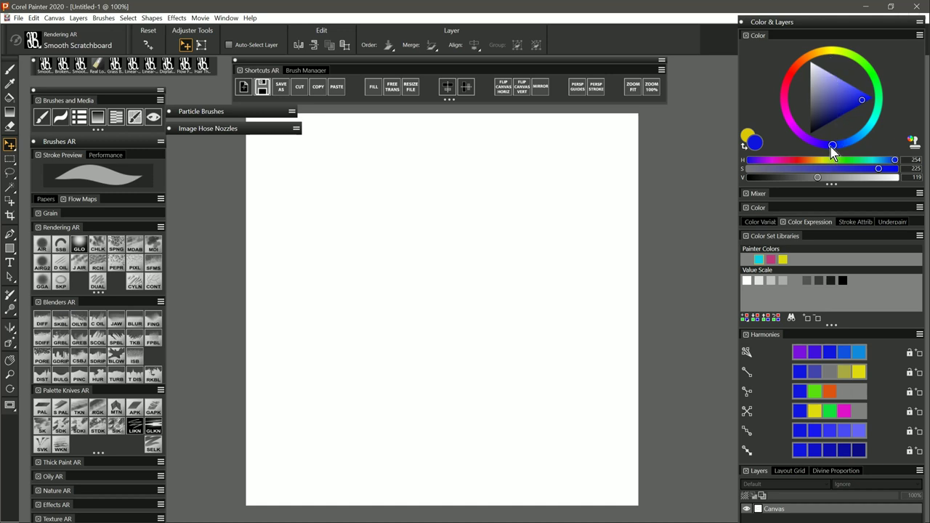
- Try yellow, return to blue at H 253, and show Analogous and Split Complementary wheel markers
{"action": "left_click", "coordinate": [835, 56]}
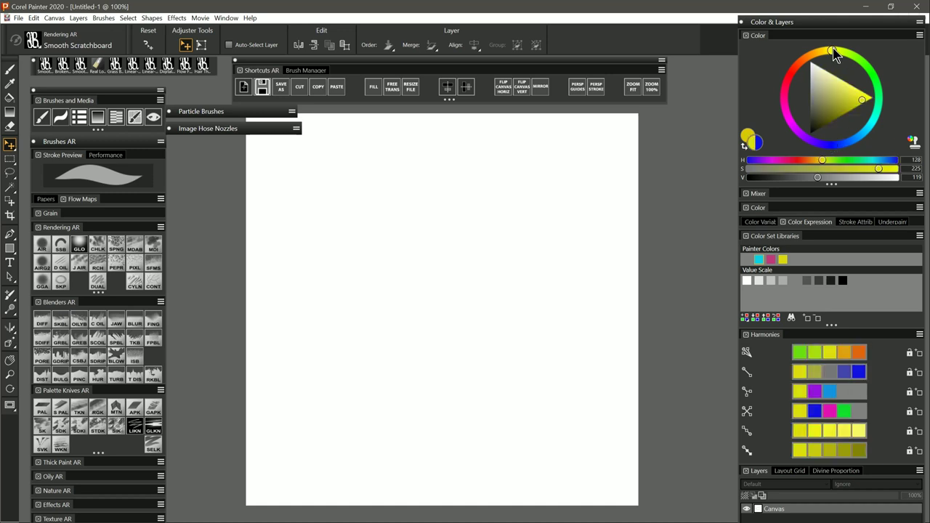
{"action": "left_click", "coordinate": [836, 146]}
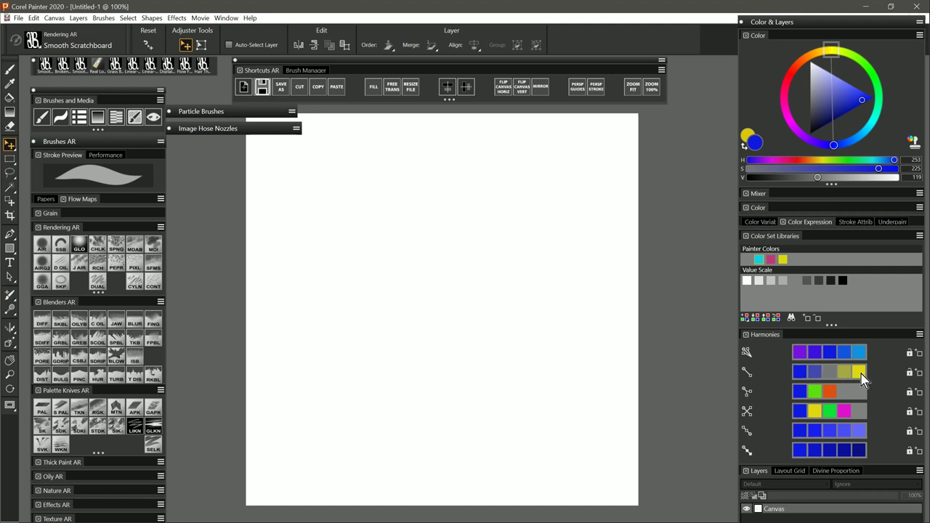
{"action": "left_click", "coordinate": [747, 354]}
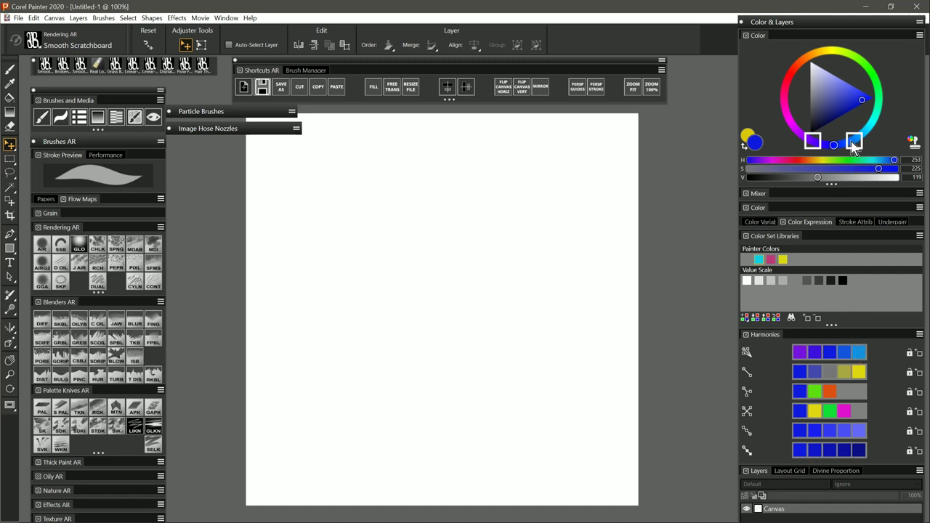
{"action": "left_click", "coordinate": [747, 396]}
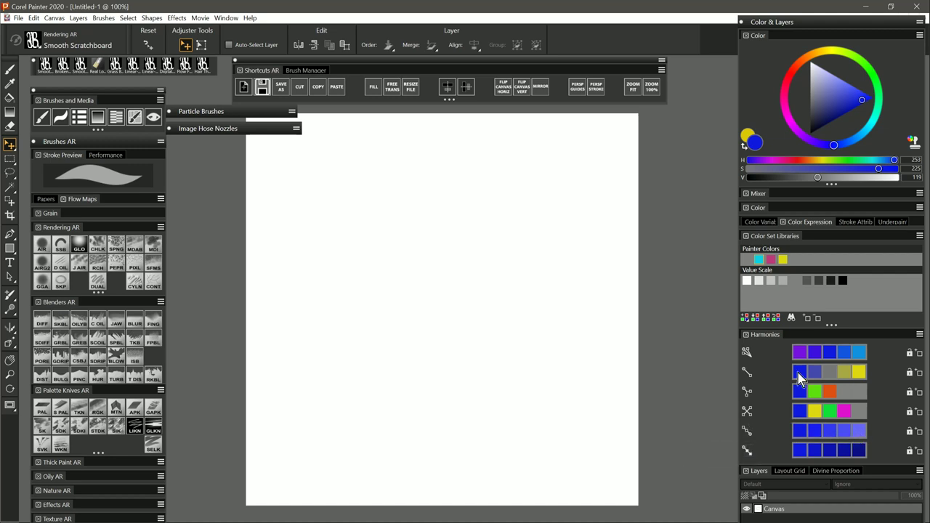
- Darken the blue and make it fully saturated at H 253, S 255, V 128
{"action": "left_click_drag", "start_coordinate": [819, 181], "coordinate": [809, 182]}
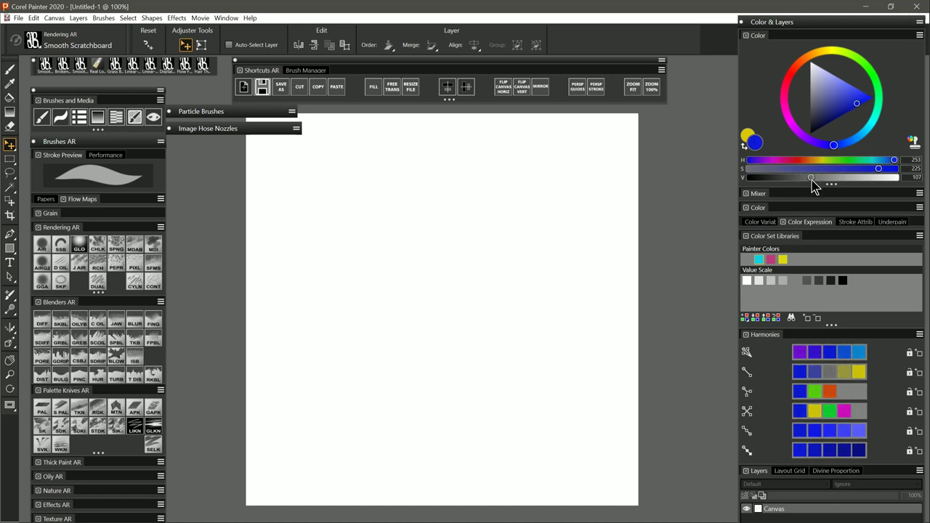
{"action": "left_click", "coordinate": [877, 99]}
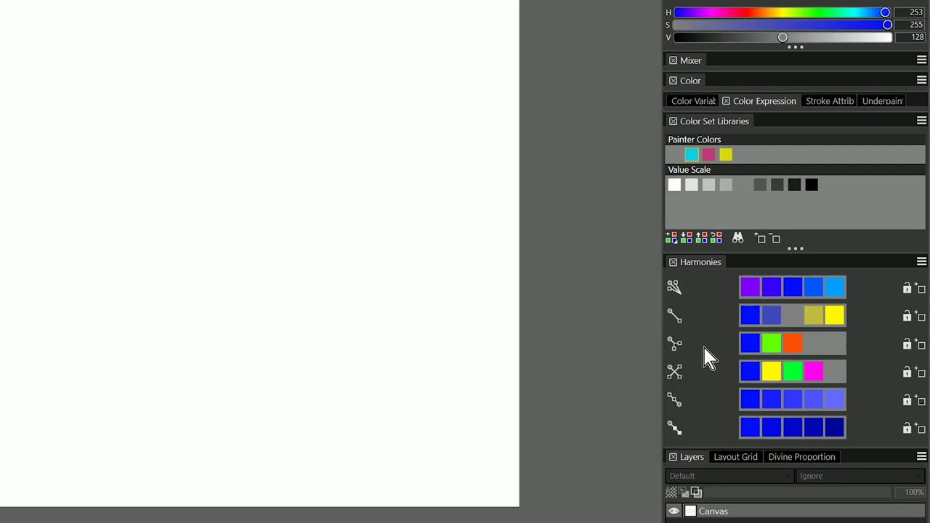
- Remove the Tetradic and Split Complementary rows from the Harmonies panel
{"action": "left_click", "coordinate": [921, 262]}
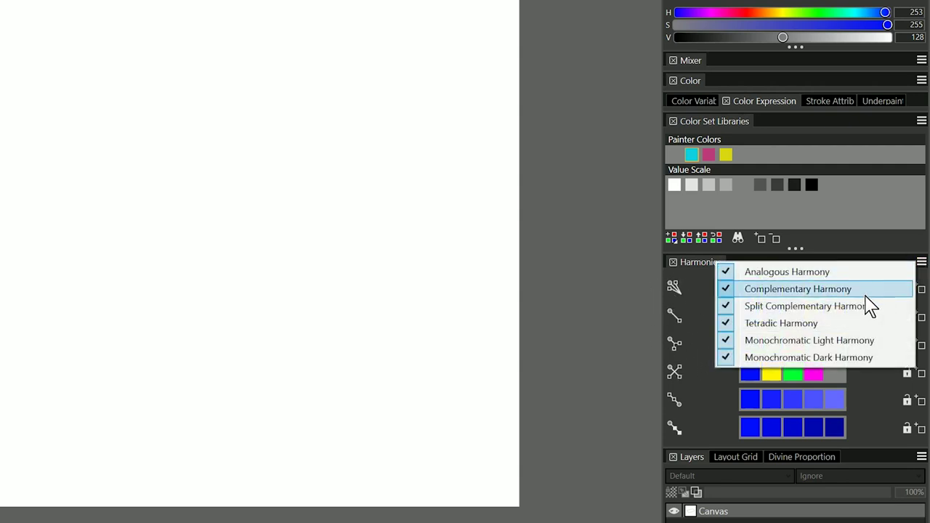
{"action": "left_click", "coordinate": [821, 324]}
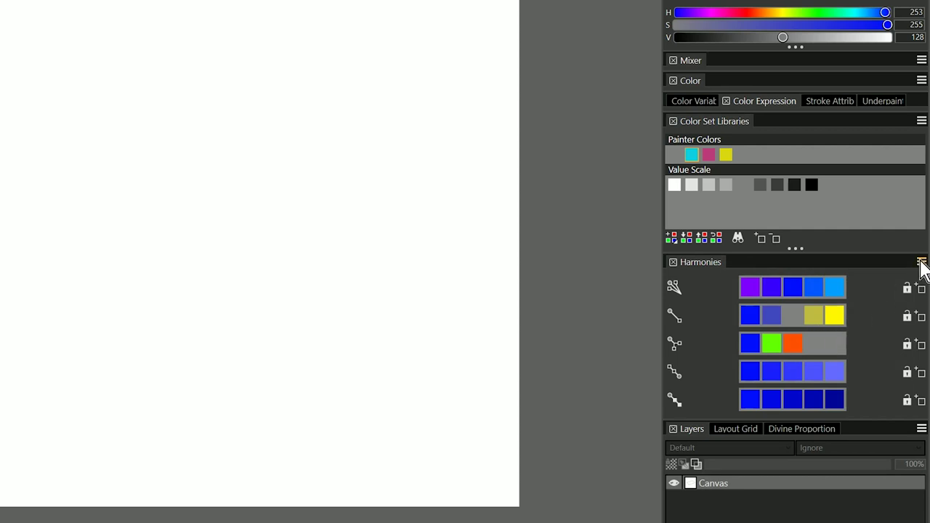
{"action": "left_click", "coordinate": [922, 263]}
{"action": "left_click", "coordinate": [854, 307]}
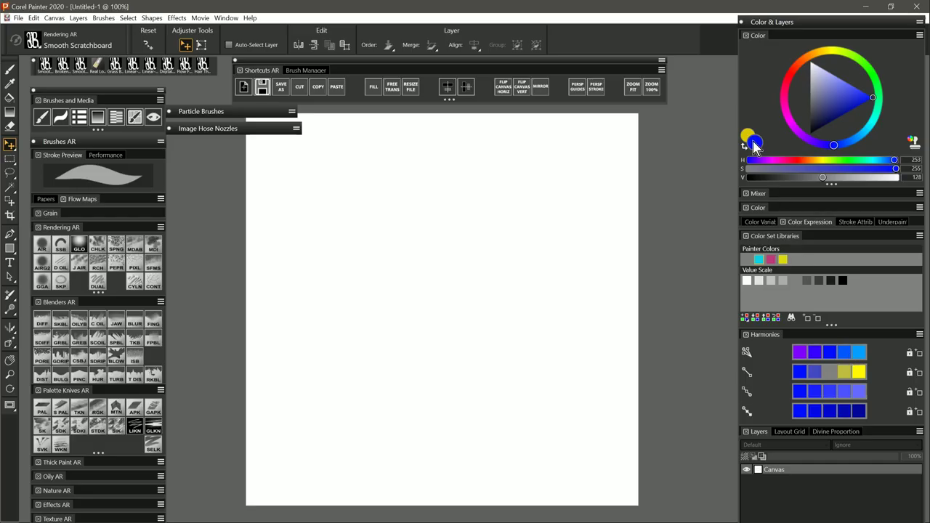
- Fill the canvas with solid blue and make the complementary yellow current
{"action": "left_click", "coordinate": [371, 89]}
{"action": "left_click", "coordinate": [499, 307]}
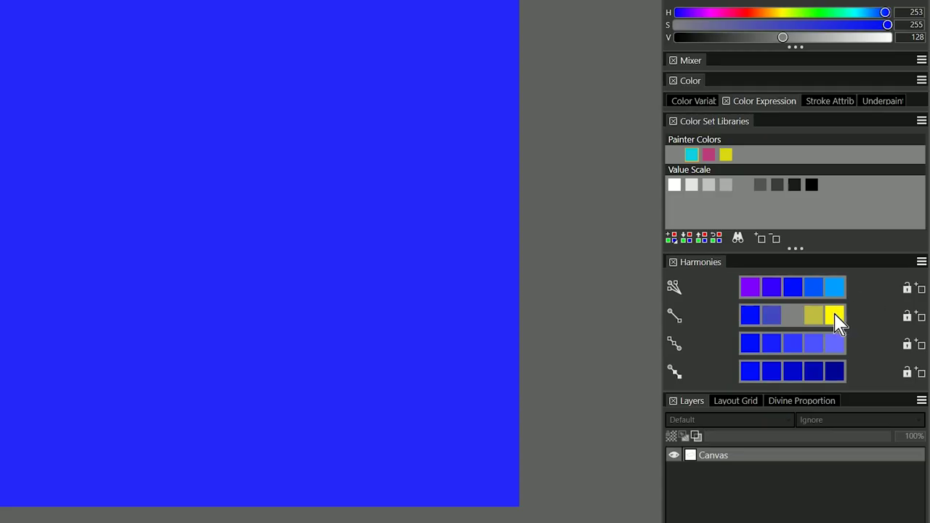
{"action": "left_click", "coordinate": [836, 317]}
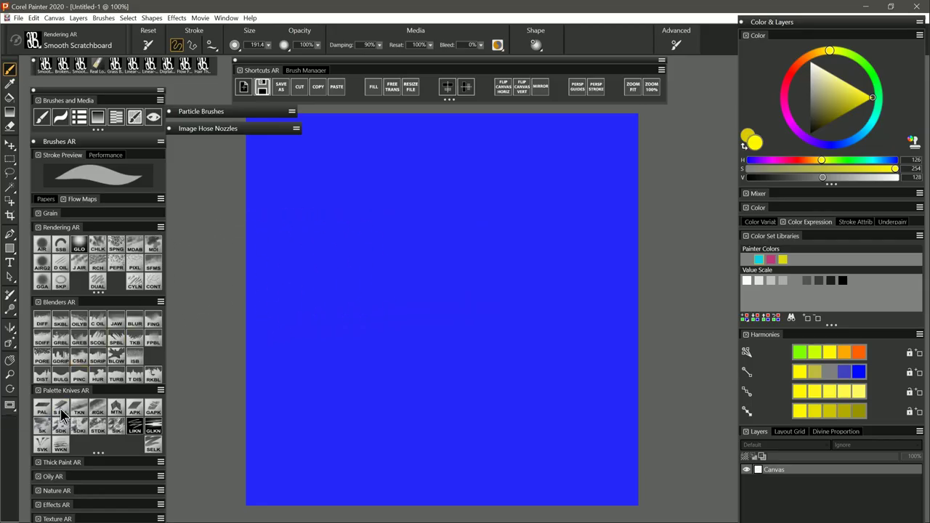
- With the Smooth Palette Knife AR brush, lay yellow strokes in the middle and along the top
{"action": "left_click", "coordinate": [133, 375]}
{"action": "left_click_drag", "start_coordinate": [441, 187], "coordinate": [342, 299]}
{"action": "mouse_move", "coordinate": [422, 234]}
{"action": "left_mouse_down"}
{"action": "mouse_move", "coordinate": [392, 302]}
{"action": "mouse_move", "coordinate": [404, 331]}
{"action": "mouse_move", "coordinate": [425, 331]}
{"action": "left_mouse_up"}
{"action": "left_click_drag", "start_coordinate": [471, 246], "coordinate": [454, 298]}
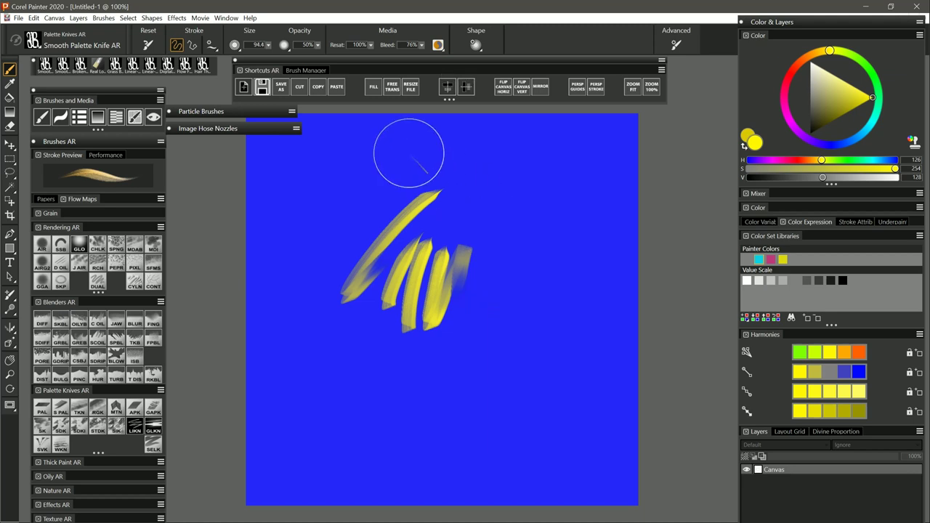
{"action": "left_click_drag", "start_coordinate": [395, 141], "coordinate": [291, 162]}
{"action": "left_click_drag", "start_coordinate": [420, 145], "coordinate": [647, 169]}
- Sweep more yellow bands across the upper middle, lower canvas and left side
{"action": "left_click_drag", "start_coordinate": [488, 149], "coordinate": [305, 218]}
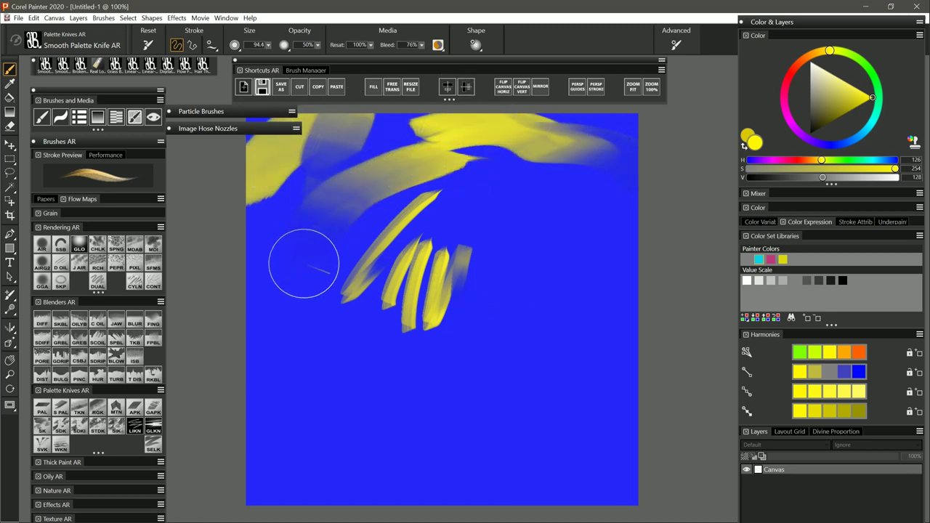
{"action": "left_click_drag", "start_coordinate": [411, 207], "coordinate": [565, 223]}
{"action": "mouse_move", "coordinate": [494, 219]}
{"action": "left_mouse_down"}
{"action": "mouse_move", "coordinate": [322, 280]}
{"action": "mouse_move", "coordinate": [268, 327]}
{"action": "left_mouse_up"}
{"action": "left_click_drag", "start_coordinate": [390, 367], "coordinate": [509, 436]}
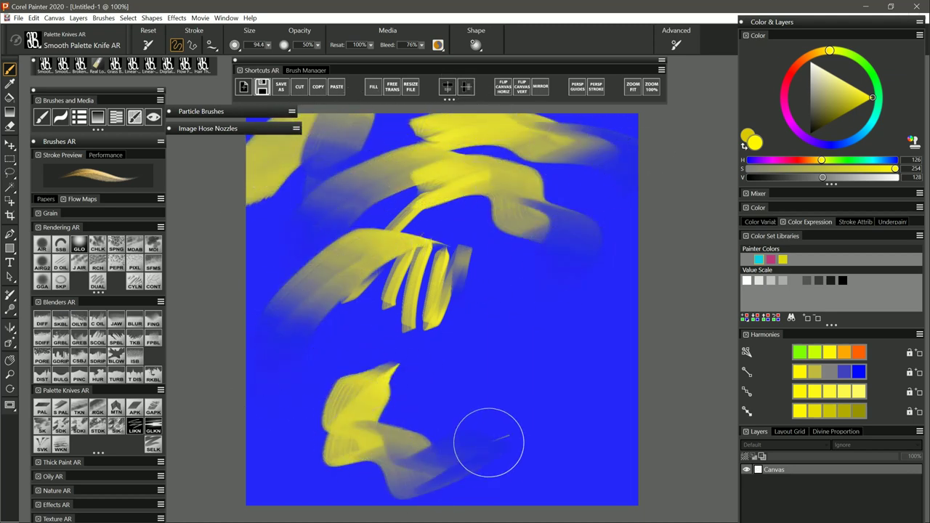
{"action": "mouse_move", "coordinate": [465, 364]}
{"action": "left_mouse_down"}
{"action": "mouse_move", "coordinate": [533, 339]}
{"action": "mouse_move", "coordinate": [576, 422]}
{"action": "left_mouse_up"}
{"action": "mouse_move", "coordinate": [461, 390]}
{"action": "left_mouse_down"}
{"action": "mouse_move", "coordinate": [554, 249]}
{"action": "mouse_move", "coordinate": [467, 218]}
{"action": "mouse_move", "coordinate": [346, 328]}
{"action": "left_mouse_up"}
{"action": "mouse_move", "coordinate": [270, 254]}
{"action": "left_mouse_down"}
{"action": "mouse_move", "coordinate": [287, 445]}
{"action": "mouse_move", "coordinate": [269, 492]}
{"action": "mouse_move", "coordinate": [475, 451]}
{"action": "mouse_move", "coordinate": [619, 477]}
{"action": "mouse_move", "coordinate": [596, 369]}
{"action": "mouse_move", "coordinate": [594, 275]}
{"action": "left_mouse_up"}
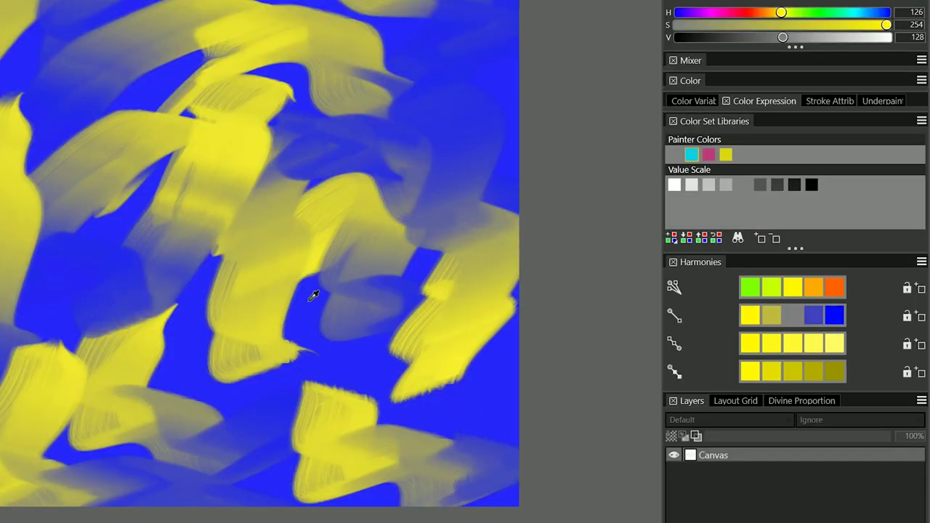
- Sample the painting's blue, try the harmony swatches, and lock the complementary, first and third rows
{"action": "left_click", "coordinate": [309, 299]}
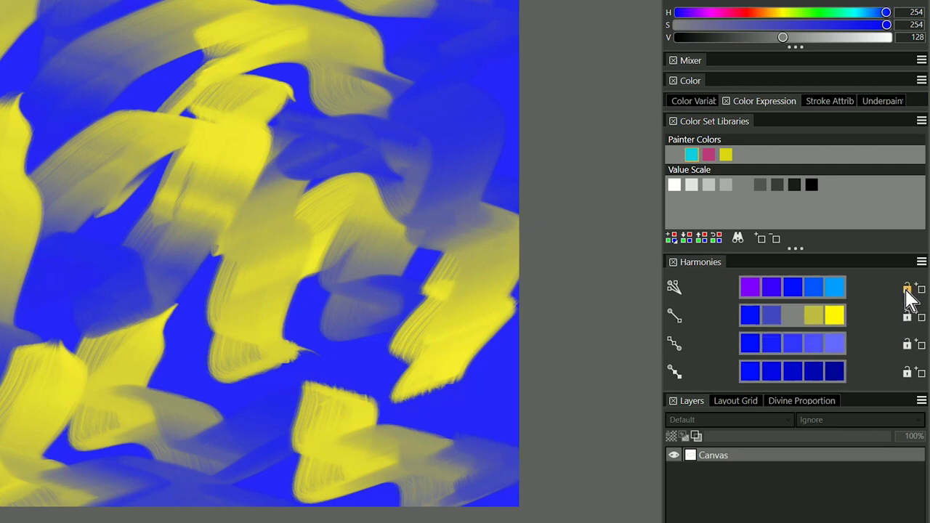
{"action": "left_click", "coordinate": [911, 324]}
{"action": "left_click", "coordinate": [834, 314]}
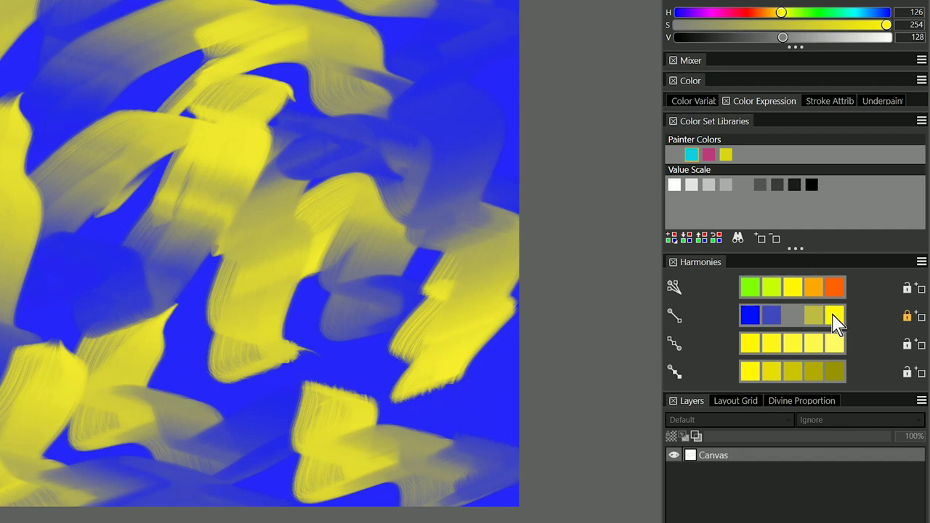
{"action": "left_click", "coordinate": [795, 323]}
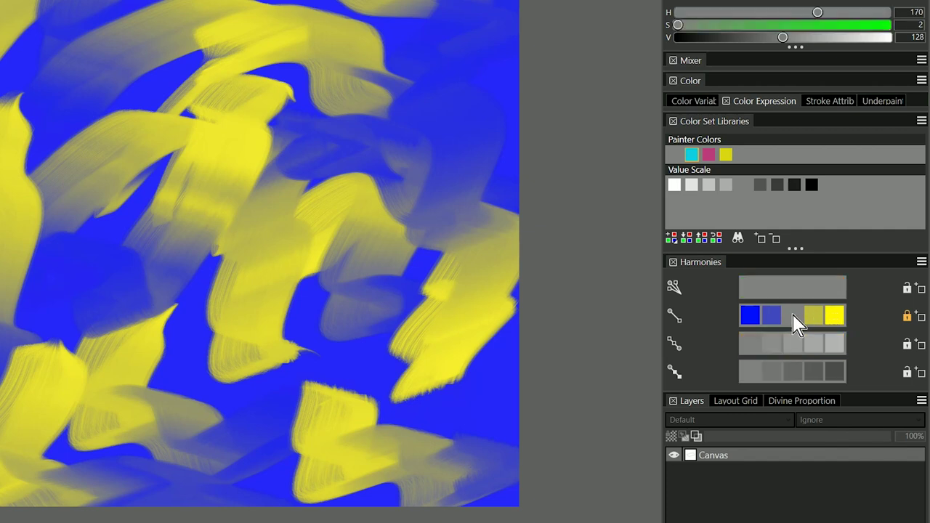
{"action": "left_click", "coordinate": [831, 320]}
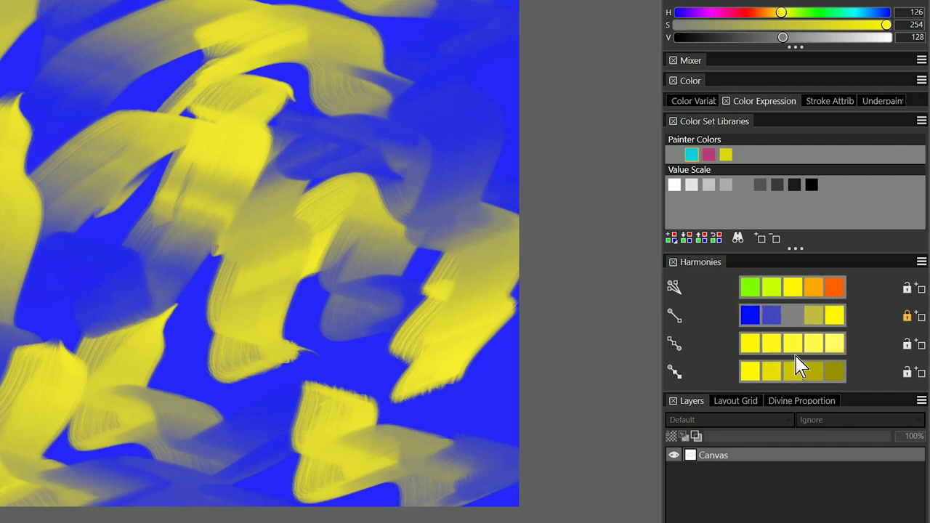
{"action": "left_click", "coordinate": [752, 320]}
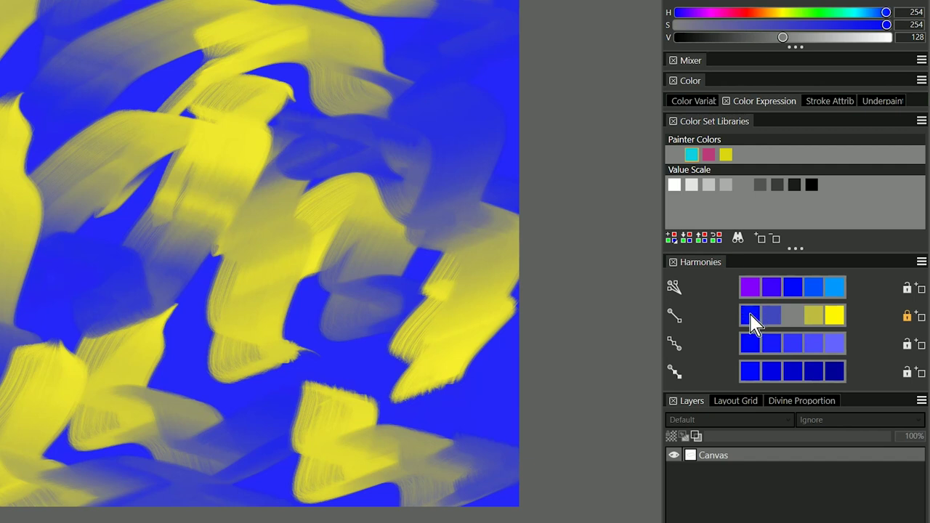
{"action": "left_click", "coordinate": [907, 289]}
{"action": "left_click", "coordinate": [907, 344]}
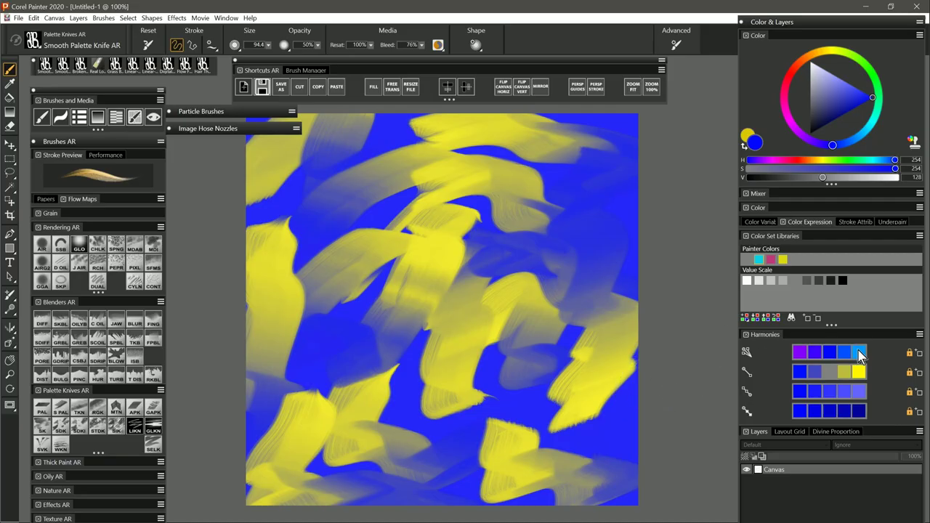
- Paint light-blue harmony-colour strokes at the upper right and across the canvas
{"action": "left_click", "coordinate": [858, 352]}
{"action": "left_click_drag", "start_coordinate": [603, 212], "coordinate": [523, 280]}
{"action": "left_click_drag", "start_coordinate": [614, 149], "coordinate": [559, 178]}
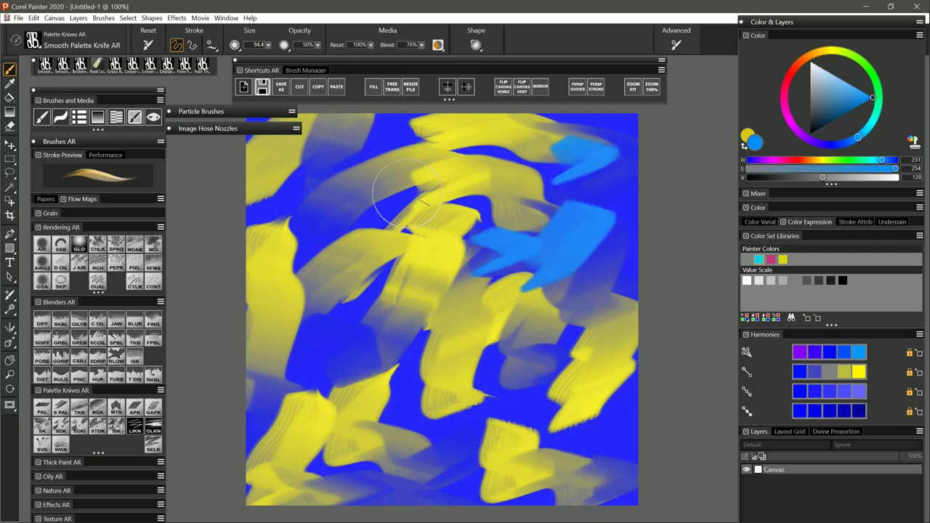
{"action": "mouse_move", "coordinate": [392, 196]}
{"action": "left_mouse_down"}
{"action": "mouse_move", "coordinate": [297, 208]}
{"action": "mouse_move", "coordinate": [349, 349]}
{"action": "mouse_move", "coordinate": [516, 389]}
{"action": "mouse_move", "coordinate": [471, 420]}
{"action": "left_mouse_up"}
- Dab the periwinkle harmony colour all over the canvas, upper and lower areas
{"action": "left_click", "coordinate": [860, 391]}
{"action": "left_click_drag", "start_coordinate": [626, 264], "coordinate": [604, 275]}
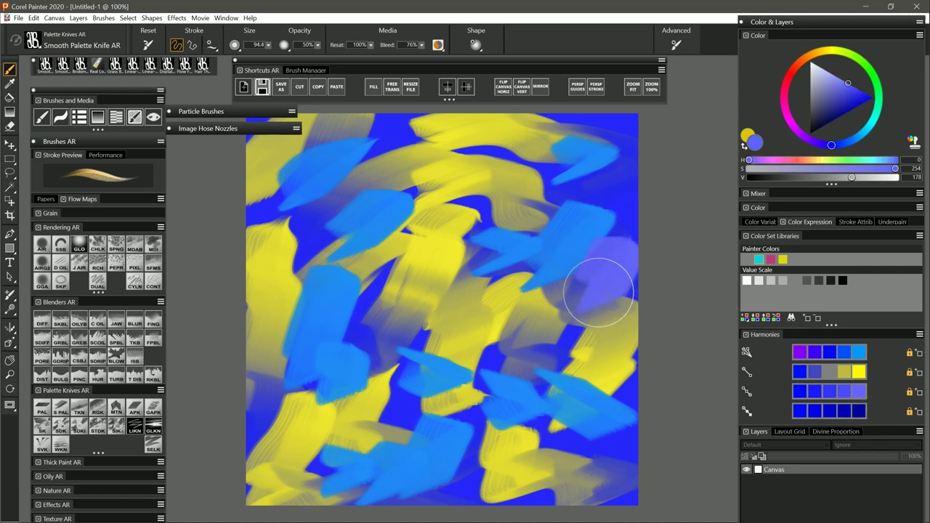
{"action": "left_click_drag", "start_coordinate": [618, 182], "coordinate": [582, 196]}
{"action": "left_click_drag", "start_coordinate": [451, 156], "coordinate": [422, 178]}
{"action": "left_click_drag", "start_coordinate": [363, 157], "coordinate": [335, 181]}
{"action": "left_click_drag", "start_coordinate": [320, 240], "coordinate": [305, 262]}
{"action": "left_click_drag", "start_coordinate": [472, 283], "coordinate": [458, 320]}
{"action": "left_click_drag", "start_coordinate": [371, 327], "coordinate": [349, 349]}
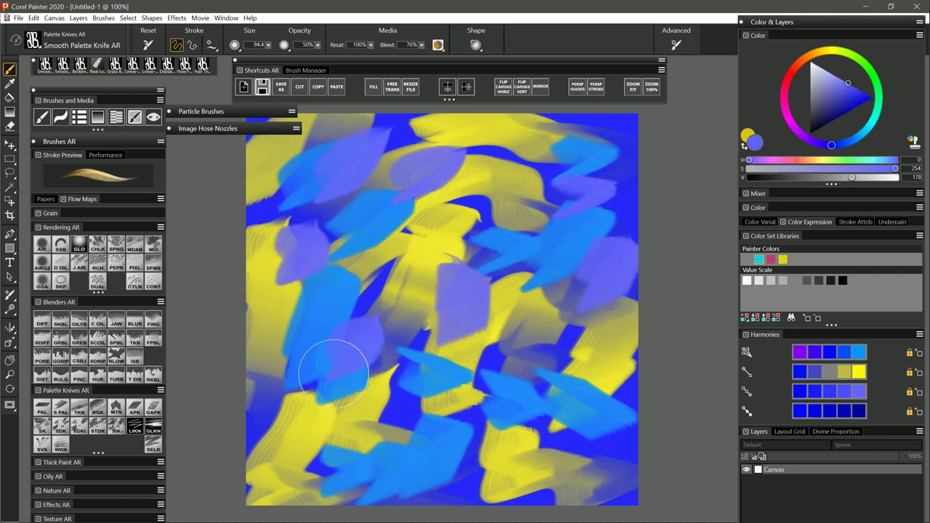
{"action": "left_click_drag", "start_coordinate": [291, 392], "coordinate": [276, 436]}
{"action": "left_click_drag", "start_coordinate": [407, 294], "coordinate": [395, 307]}
{"action": "left_click_drag", "start_coordinate": [407, 414], "coordinate": [392, 443]}
{"action": "left_click_drag", "start_coordinate": [487, 440], "coordinate": [468, 494]}
{"action": "mouse_move", "coordinate": [581, 429]}
{"action": "left_mouse_down"}
{"action": "mouse_move", "coordinate": [602, 489]}
{"action": "mouse_move", "coordinate": [552, 509]}
{"action": "left_mouse_up"}
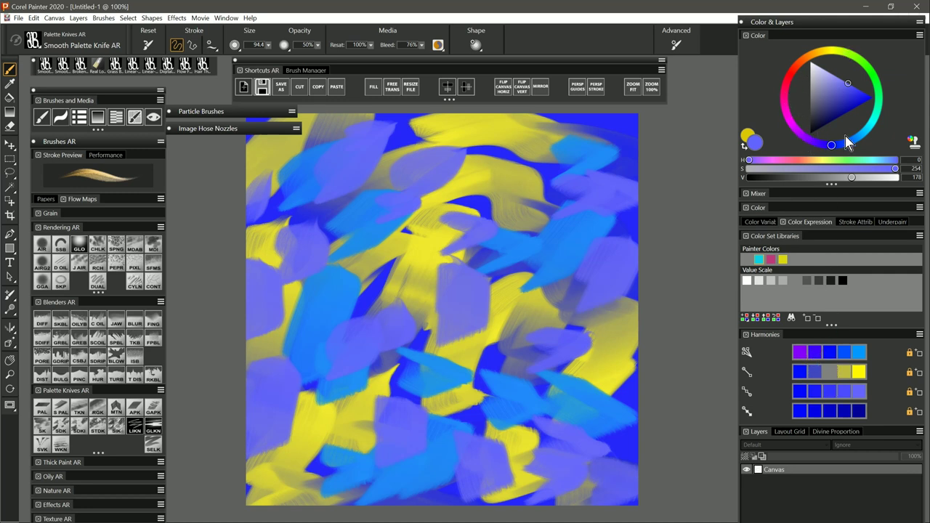
- Lower saturation and value to a near-black navy and paint dark strokes across the canvas
{"action": "left_click_drag", "start_coordinate": [894, 169], "coordinate": [773, 181]}
{"action": "mouse_move", "coordinate": [546, 207]}
{"action": "left_mouse_down"}
{"action": "mouse_move", "coordinate": [577, 200]}
{"action": "mouse_move", "coordinate": [587, 165]}
{"action": "left_mouse_up"}
{"action": "mouse_move", "coordinate": [426, 218]}
{"action": "left_mouse_down"}
{"action": "mouse_move", "coordinate": [490, 193]}
{"action": "mouse_move", "coordinate": [345, 247]}
{"action": "left_mouse_up"}
{"action": "left_click_drag", "start_coordinate": [367, 149], "coordinate": [294, 167]}
{"action": "left_click_drag", "start_coordinate": [269, 225], "coordinate": [255, 327]}
{"action": "left_click_drag", "start_coordinate": [392, 305], "coordinate": [356, 363]}
{"action": "left_click_drag", "start_coordinate": [313, 414], "coordinate": [302, 469]}
{"action": "left_click_drag", "start_coordinate": [385, 418], "coordinate": [465, 447]}
{"action": "mouse_move", "coordinate": [509, 371]}
{"action": "left_mouse_down"}
{"action": "mouse_move", "coordinate": [560, 405]}
{"action": "mouse_move", "coordinate": [625, 414]}
{"action": "left_mouse_up"}
- Pick the yellow harmony swatch, raise V to a pale cream, and dab it across the canvas
{"action": "left_click", "coordinate": [861, 372]}
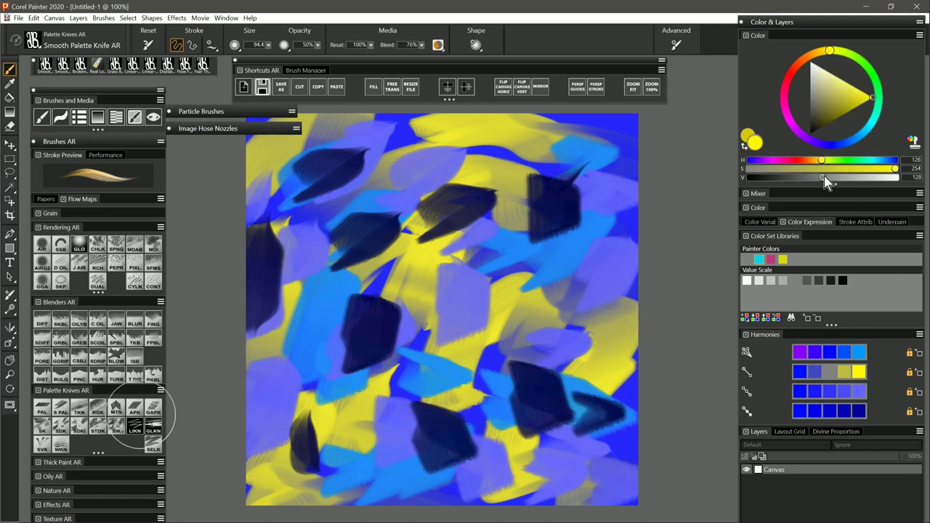
{"action": "left_click_drag", "start_coordinate": [826, 182], "coordinate": [867, 177]}
{"action": "mouse_move", "coordinate": [512, 233]}
{"action": "left_mouse_down"}
{"action": "mouse_move", "coordinate": [552, 247]}
{"action": "mouse_move", "coordinate": [574, 287]}
{"action": "left_mouse_up"}
{"action": "left_click_drag", "start_coordinate": [479, 185], "coordinate": [509, 175]}
{"action": "left_click_drag", "start_coordinate": [385, 280], "coordinate": [418, 287]}
{"action": "left_click_drag", "start_coordinate": [367, 189], "coordinate": [338, 219]}
{"action": "left_click_drag", "start_coordinate": [320, 298], "coordinate": [314, 338]}
{"action": "left_click_drag", "start_coordinate": [280, 385], "coordinate": [265, 433]}
{"action": "left_click_drag", "start_coordinate": [396, 436], "coordinate": [396, 480]}
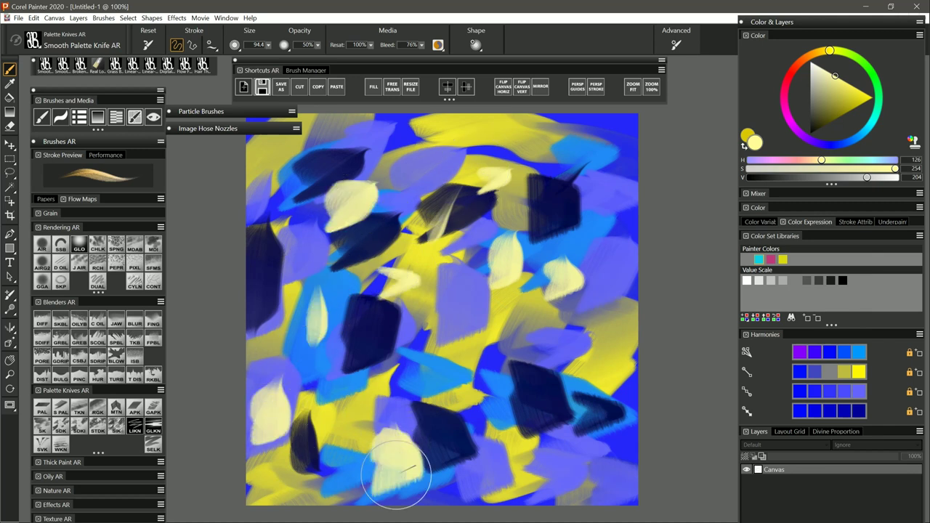
{"action": "left_click_drag", "start_coordinate": [443, 382], "coordinate": [472, 399]}
{"action": "mouse_move", "coordinate": [501, 436]}
{"action": "left_mouse_down"}
{"action": "mouse_move", "coordinate": [531, 480]}
{"action": "mouse_move", "coordinate": [600, 492]}
{"action": "left_mouse_up"}
{"action": "left_click_drag", "start_coordinate": [578, 363], "coordinate": [591, 384]}
- Dab the purple harmony colour across the centre, upper middle and lower right
{"action": "left_click", "coordinate": [800, 353]}
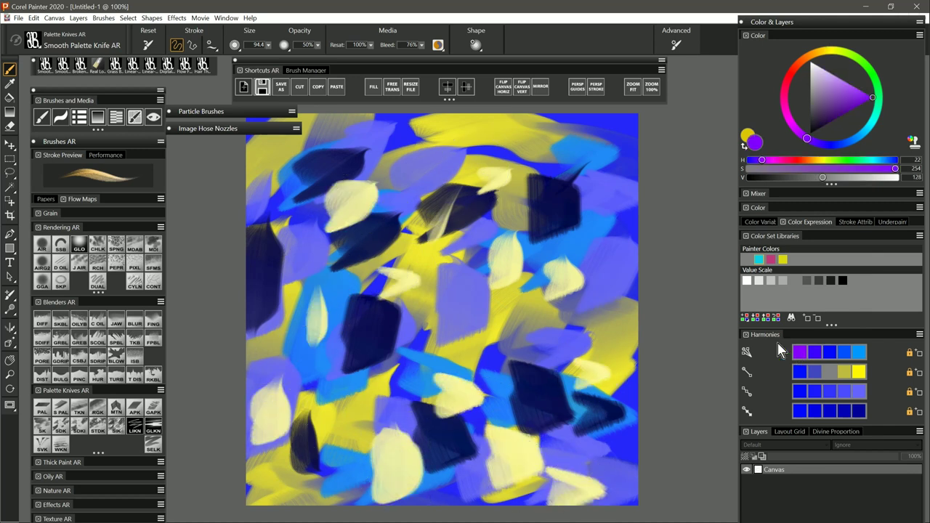
{"action": "left_click_drag", "start_coordinate": [495, 214], "coordinate": [506, 247]}
{"action": "left_click_drag", "start_coordinate": [604, 200], "coordinate": [596, 240]}
{"action": "left_click_drag", "start_coordinate": [581, 154], "coordinate": [611, 160]}
{"action": "left_click_drag", "start_coordinate": [527, 276], "coordinate": [534, 302]}
{"action": "left_click_drag", "start_coordinate": [411, 269], "coordinate": [407, 298]}
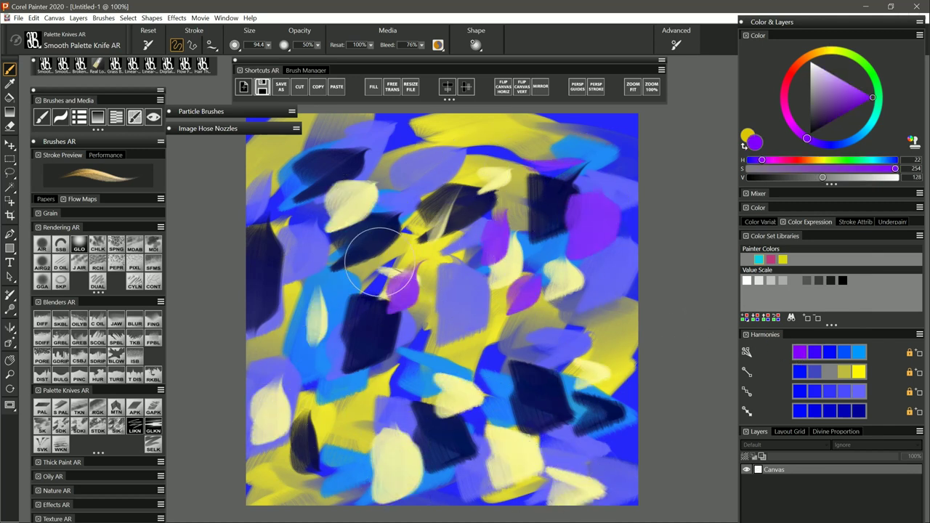
{"action": "left_click_drag", "start_coordinate": [368, 272], "coordinate": [356, 299]}
{"action": "left_click_drag", "start_coordinate": [313, 357], "coordinate": [308, 382]}
{"action": "left_click_drag", "start_coordinate": [393, 386], "coordinate": [389, 421]}
{"action": "left_click_drag", "start_coordinate": [363, 458], "coordinate": [367, 476]}
{"action": "left_click_drag", "start_coordinate": [473, 364], "coordinate": [465, 407]}
{"action": "left_click_drag", "start_coordinate": [484, 450], "coordinate": [487, 484]}
{"action": "left_click_drag", "start_coordinate": [559, 458], "coordinate": [563, 472]}
{"action": "left_click_drag", "start_coordinate": [589, 342], "coordinate": [585, 375]}
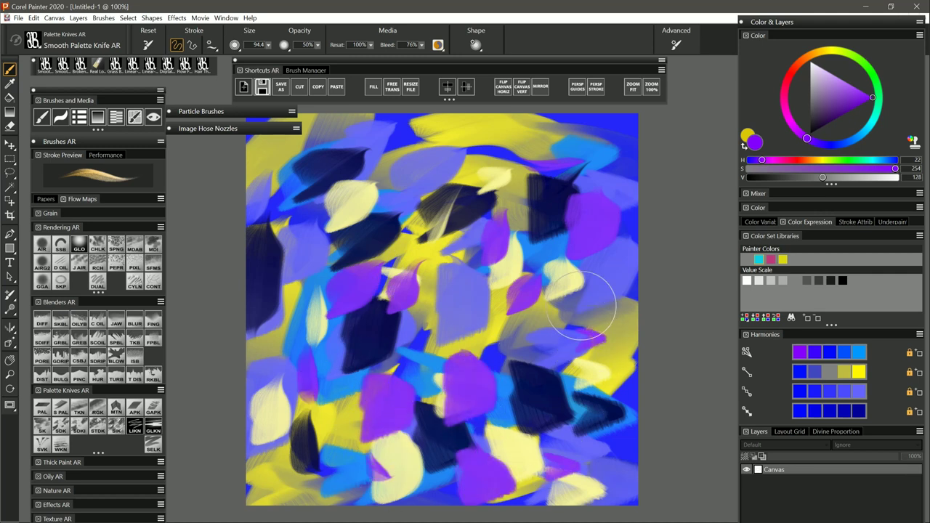
{"action": "left_click_drag", "start_coordinate": [476, 171], "coordinate": [458, 198]}
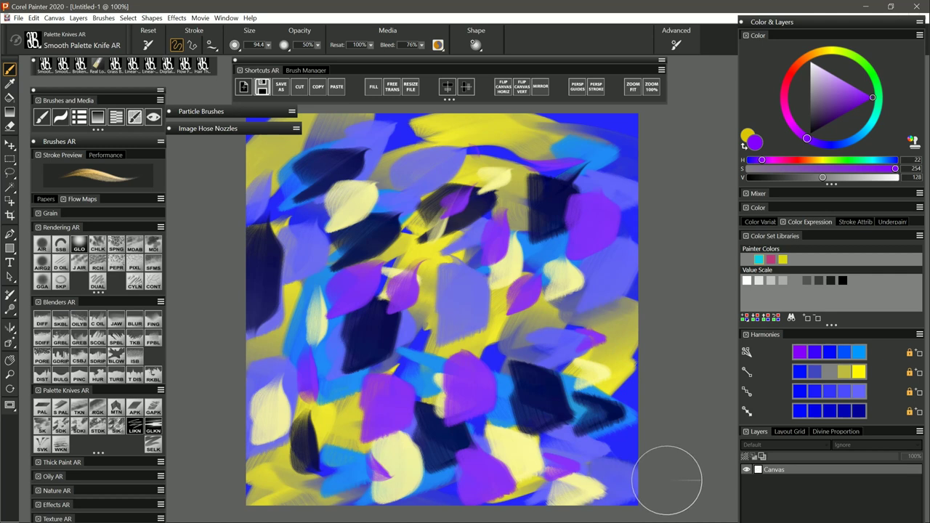
- Try a red stroke in the upper middle, then undo it
{"action": "left_click", "coordinate": [791, 74]}
{"action": "left_click_drag", "start_coordinate": [526, 193], "coordinate": [511, 242]}
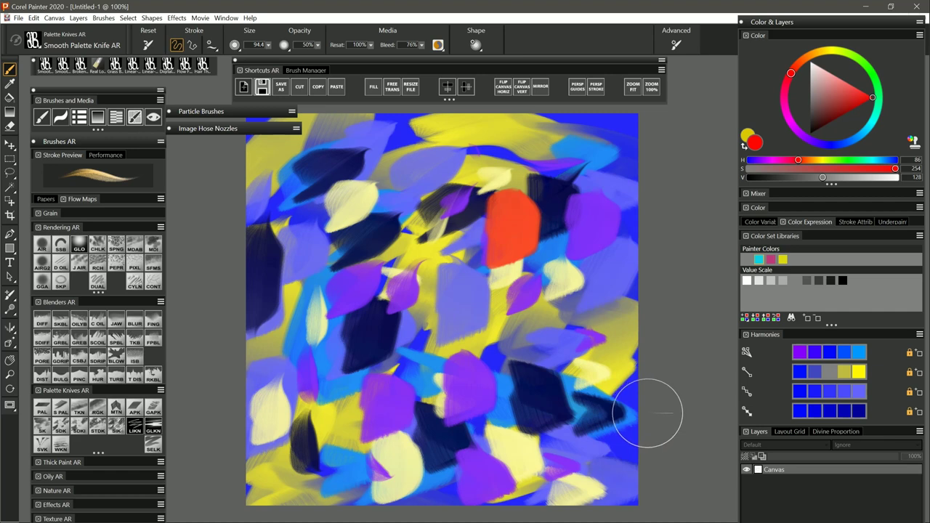
{"action": "key", "text": "ctrl+z"}
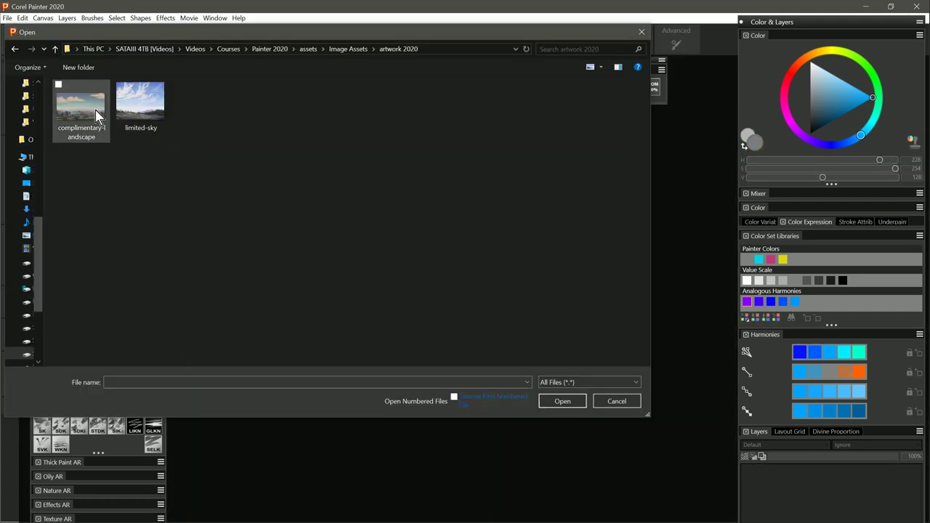
- Open the complimentary-landscape image and zoom out with the Magnifier to see it whole
{"action": "left_click", "coordinate": [93, 117]}
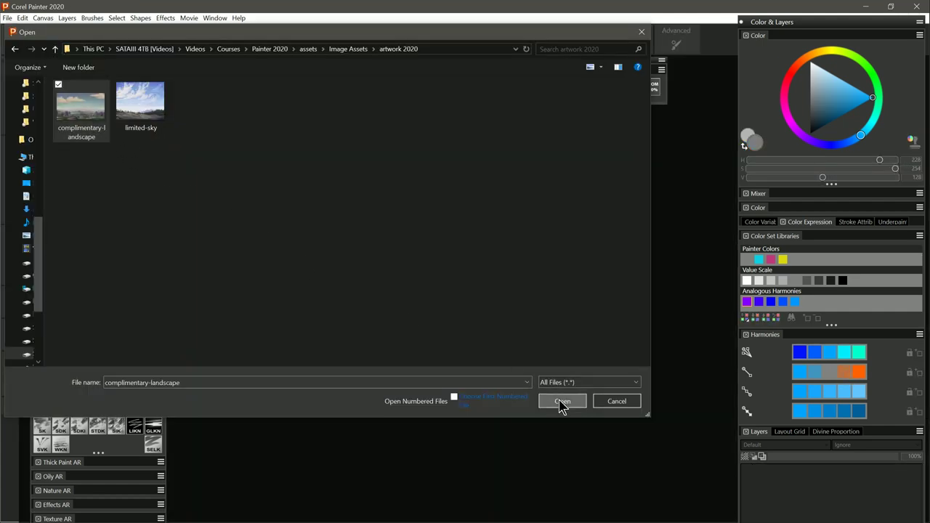
{"action": "left_click", "coordinate": [560, 400]}
{"action": "key", "text": "m"}
{"action": "left_click_drag", "start_coordinate": [252, 385], "coordinate": [695, 377]}
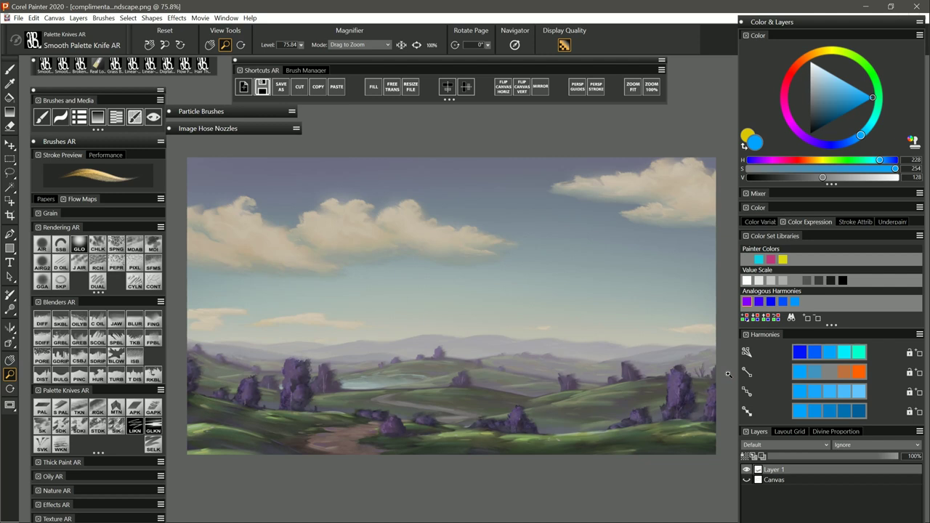
- Sample the trees' purple and saturate it, then darken a harmony green to H 160, S 135, V 49
{"action": "left_click", "coordinate": [278, 382], "text": "alt"}
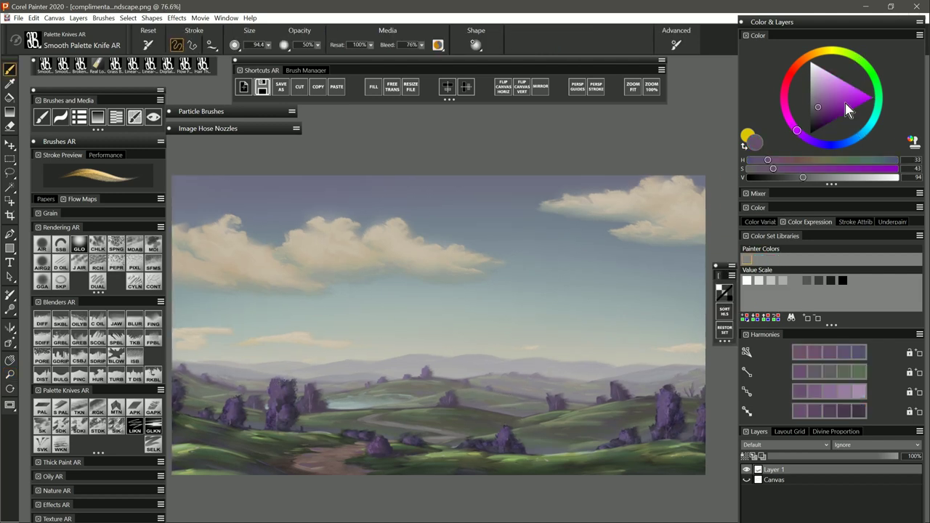
{"action": "left_click_drag", "start_coordinate": [845, 108], "coordinate": [870, 116]}
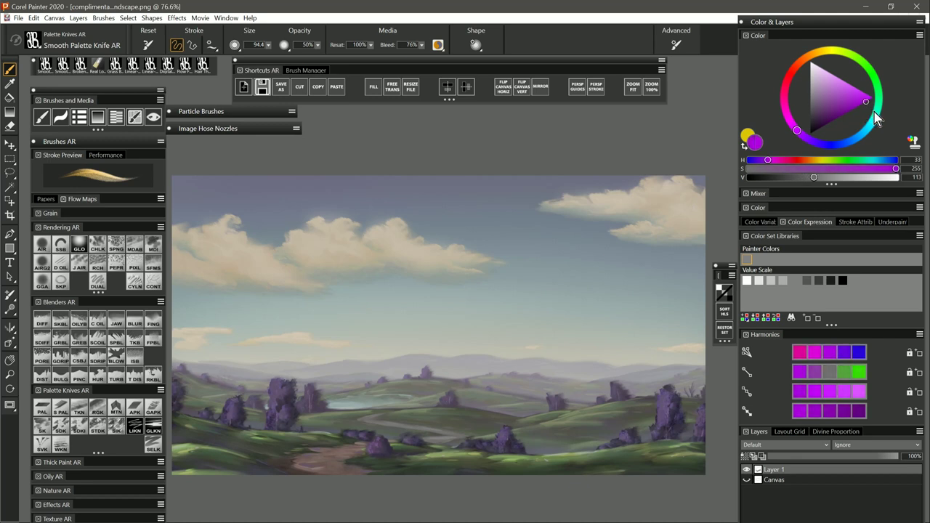
{"action": "left_click", "coordinate": [860, 373]}
{"action": "mouse_move", "coordinate": [838, 113]}
{"action": "left_mouse_down"}
{"action": "mouse_move", "coordinate": [817, 128]}
{"action": "mouse_move", "coordinate": [822, 119]}
{"action": "left_mouse_up"}
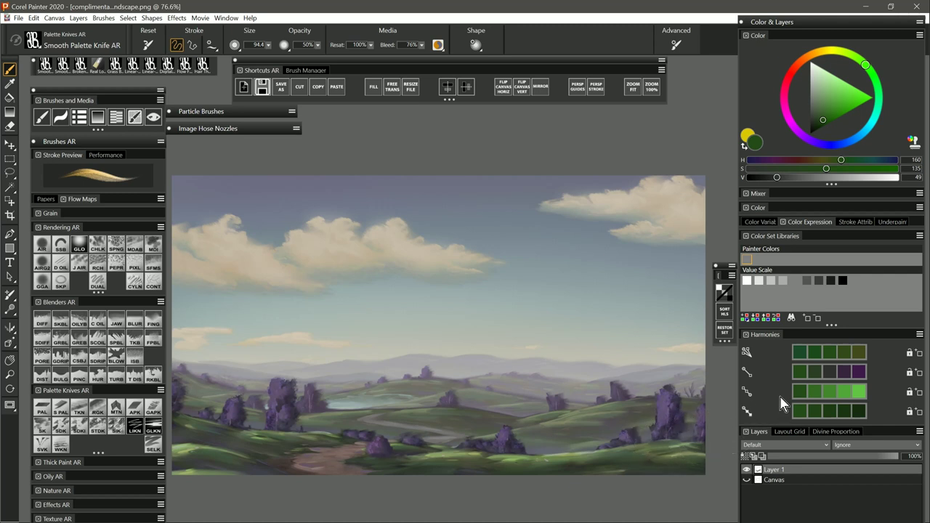
- Sample the trees' muted purple, raise its saturation and paint a purple test daub on the hills
{"action": "left_click", "coordinate": [280, 386], "text": "alt"}
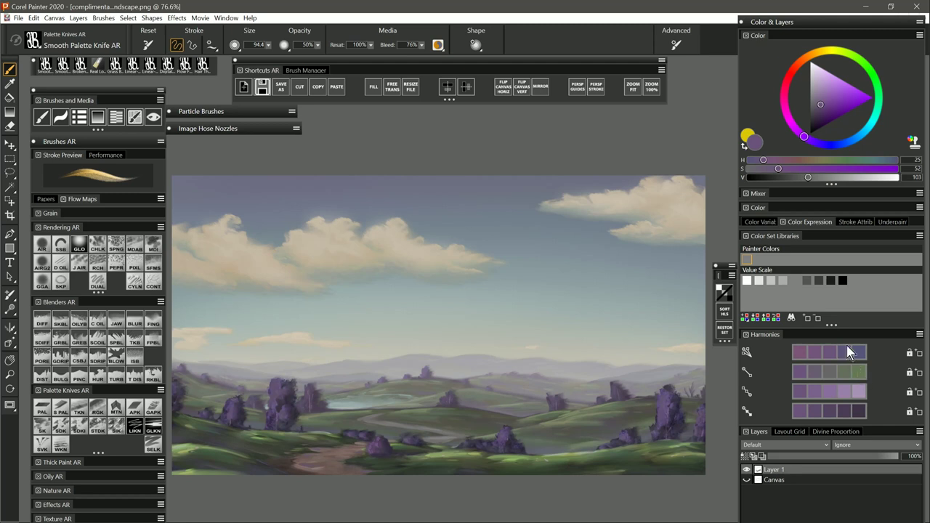
{"action": "mouse_move", "coordinate": [778, 167]}
{"action": "left_mouse_down"}
{"action": "mouse_move", "coordinate": [819, 168]}
{"action": "mouse_move", "coordinate": [805, 178]}
{"action": "left_mouse_up"}
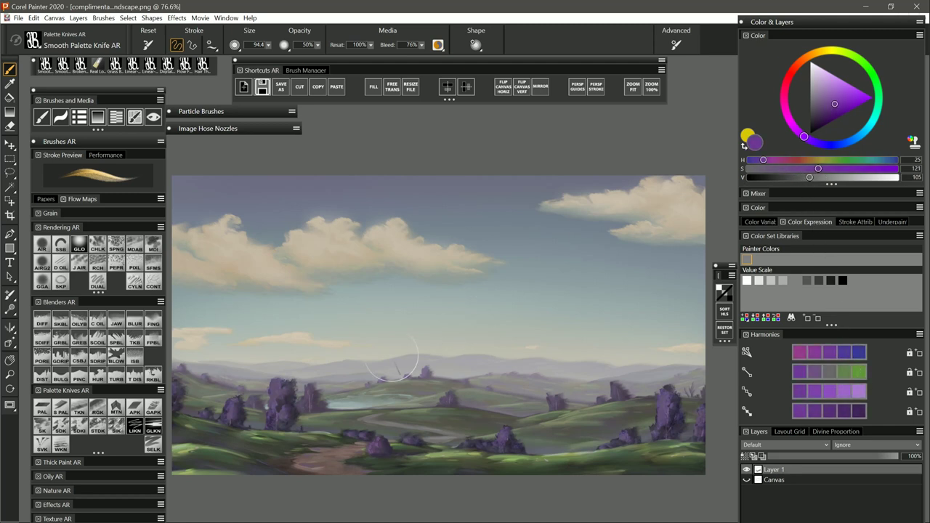
{"action": "mouse_move", "coordinate": [353, 399]}
{"action": "left_mouse_down"}
{"action": "mouse_move", "coordinate": [346, 378]}
{"action": "mouse_move", "coordinate": [355, 418]}
{"action": "left_mouse_up"}
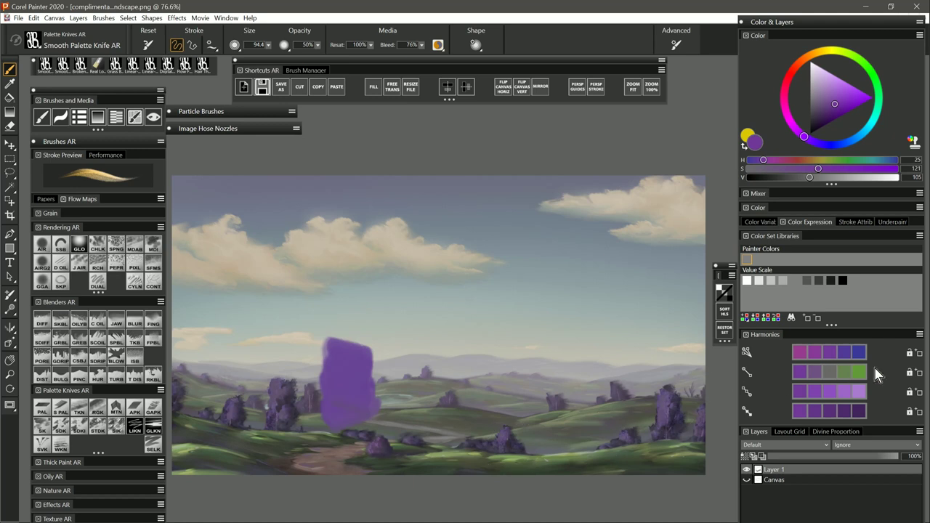
- Paint a green harmony daub on the right hills and a small saturated red daub
{"action": "left_click", "coordinate": [859, 372]}
{"action": "mouse_move", "coordinate": [508, 336]}
{"action": "left_mouse_down"}
{"action": "mouse_move", "coordinate": [523, 394]}
{"action": "mouse_move", "coordinate": [557, 400]}
{"action": "mouse_move", "coordinate": [557, 384]}
{"action": "mouse_move", "coordinate": [546, 415]}
{"action": "mouse_move", "coordinate": [625, 458]}
{"action": "left_mouse_up"}
{"action": "left_click", "coordinate": [791, 73]}
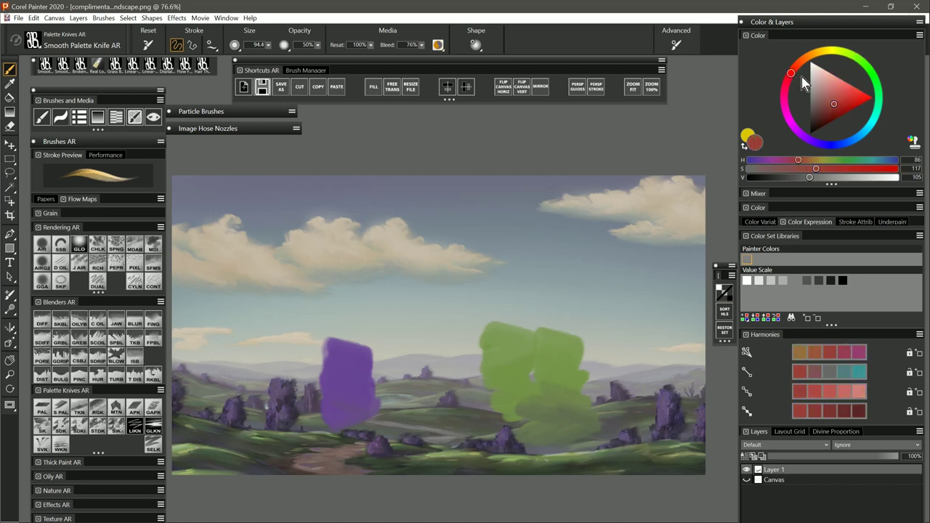
{"action": "left_click", "coordinate": [859, 96]}
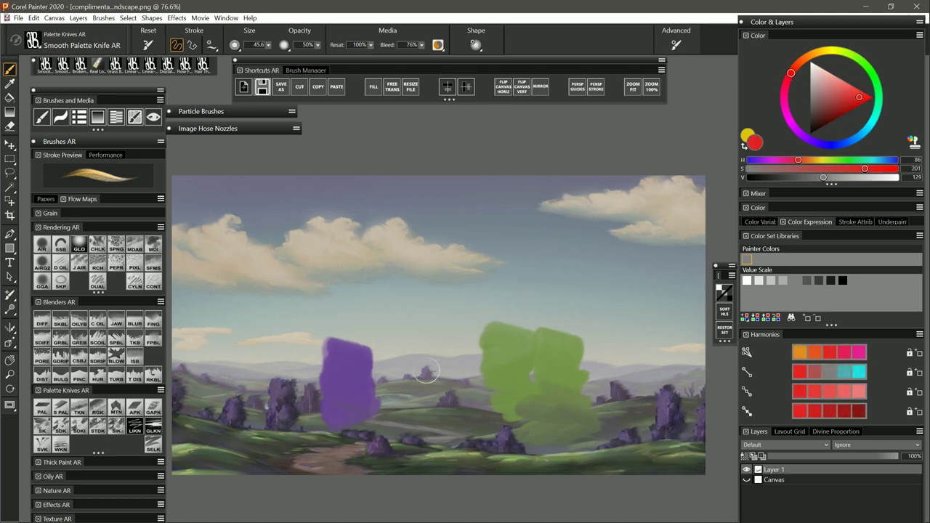
{"action": "left_click_drag", "start_coordinate": [415, 374], "coordinate": [444, 394]}
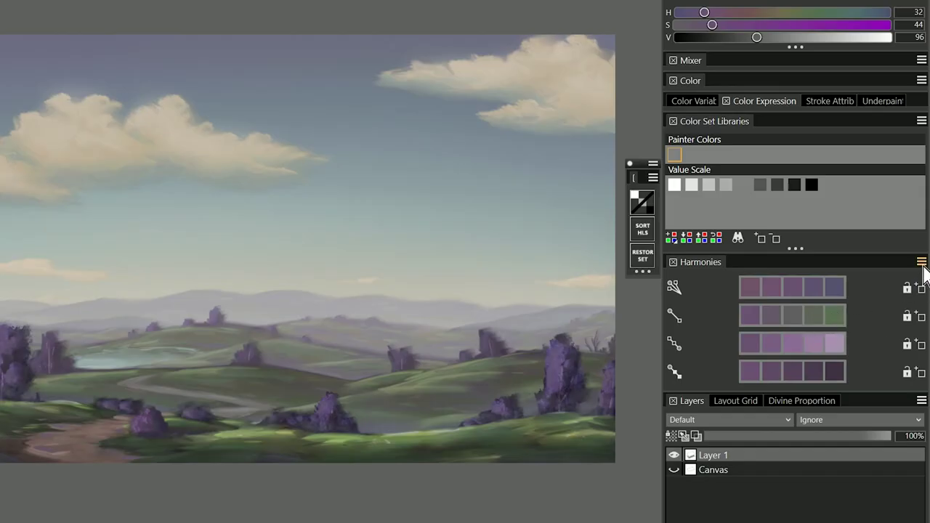
- Add the Split Complementary and Tetradic Harmony rows from the harmony types list
{"action": "left_click", "coordinate": [921, 262]}
{"action": "left_click", "coordinate": [854, 307]}
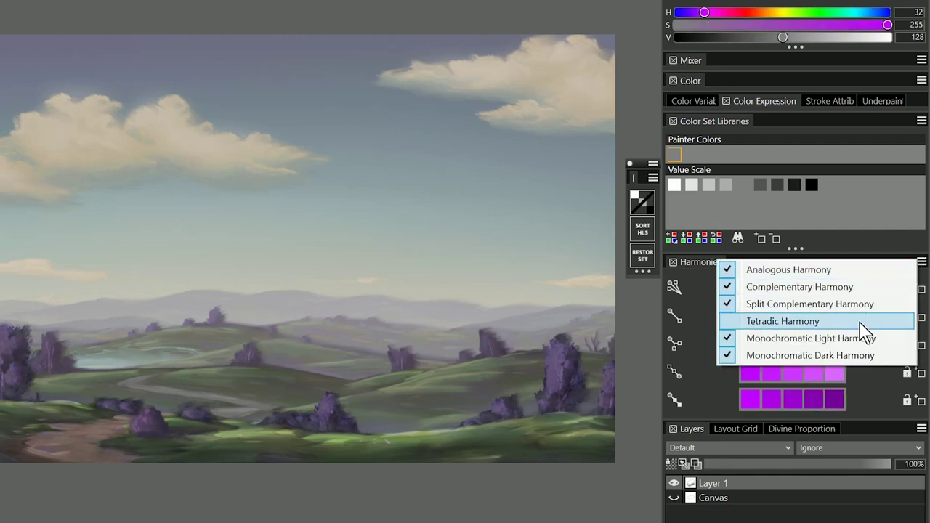
{"action": "left_click", "coordinate": [858, 322]}
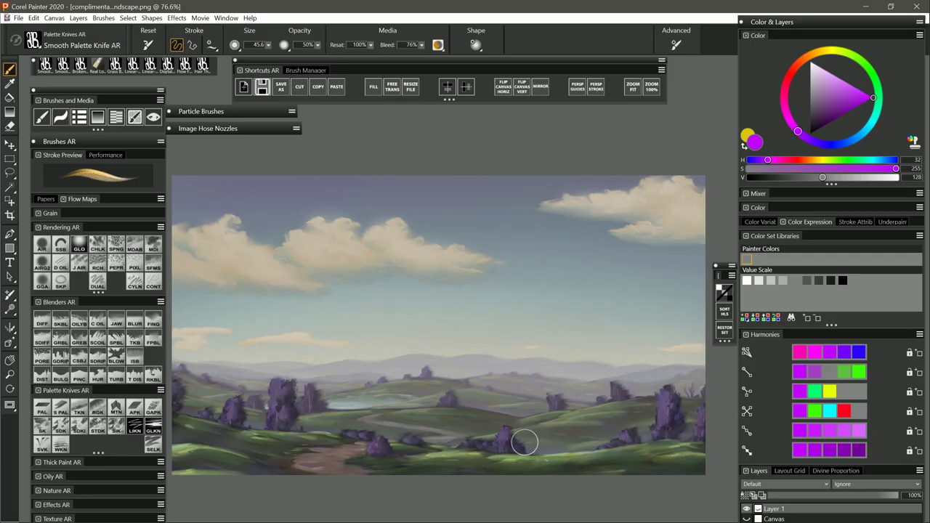
- Open limited-sky.png and sample its brown ground tone (H 110, S 36, V 95)
{"action": "left_click", "coordinate": [19, 18]}
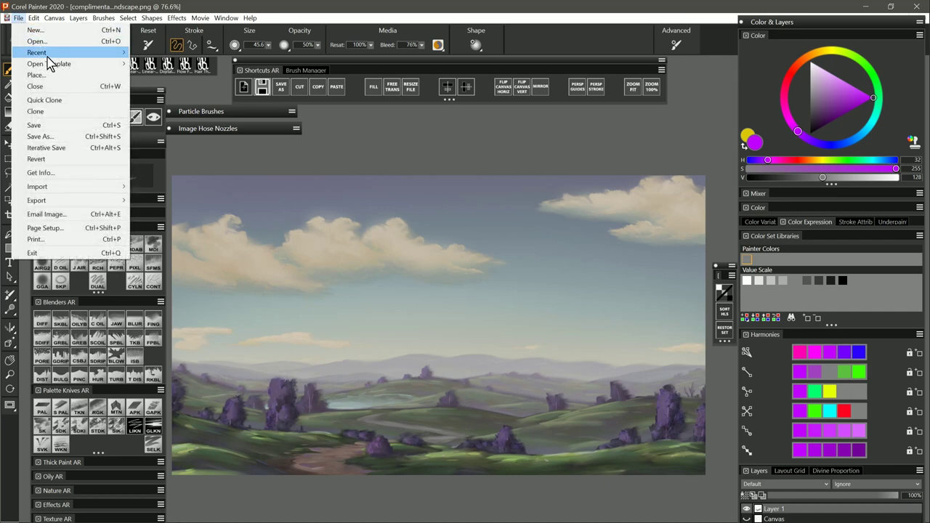
{"action": "left_click", "coordinate": [36, 42]}
{"action": "double_click", "coordinate": [150, 118]}
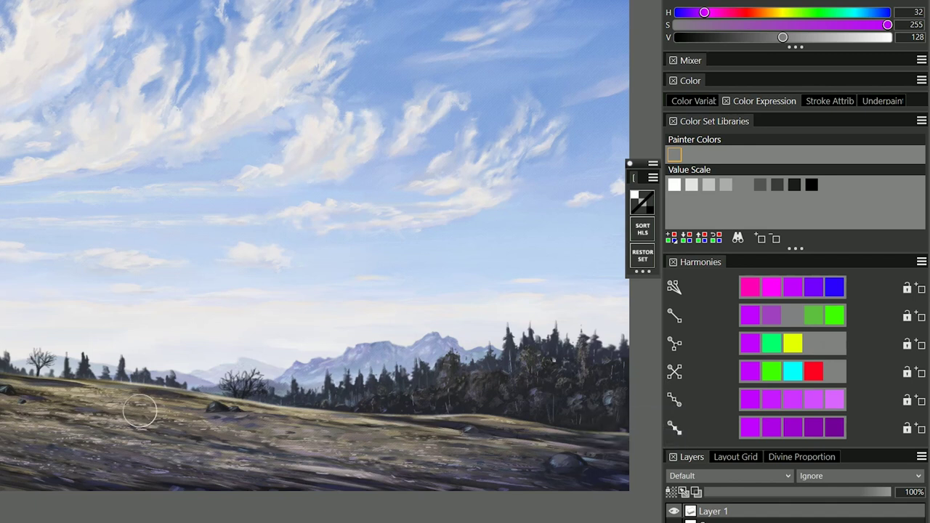
{"action": "left_click", "coordinate": [62, 392], "text": "alt"}
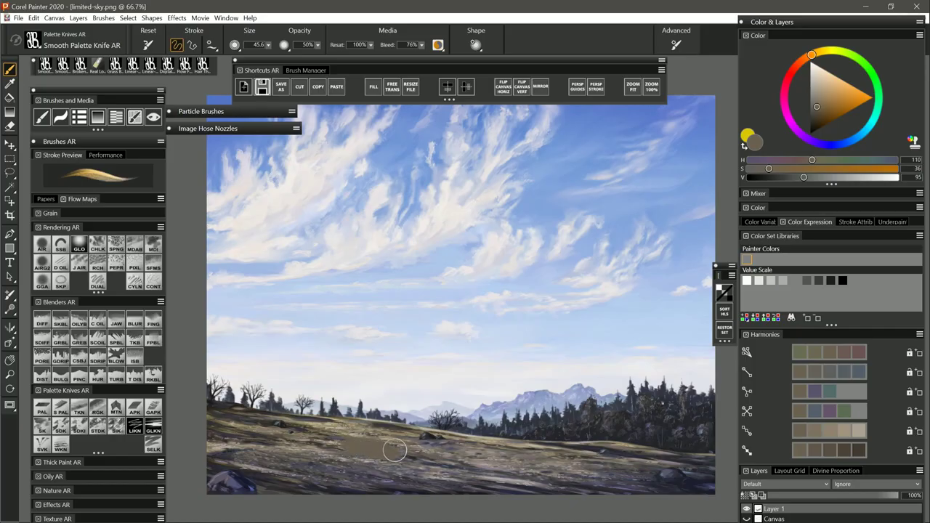
- Smear the brown ground patch and hide the Analogous, Complementary, Split Complementary and Tetradic rows
{"action": "mouse_move", "coordinate": [395, 451]}
{"action": "left_mouse_down"}
{"action": "mouse_move", "coordinate": [359, 437]}
{"action": "mouse_move", "coordinate": [339, 444]}
{"action": "mouse_move", "coordinate": [407, 455]}
{"action": "left_mouse_up"}
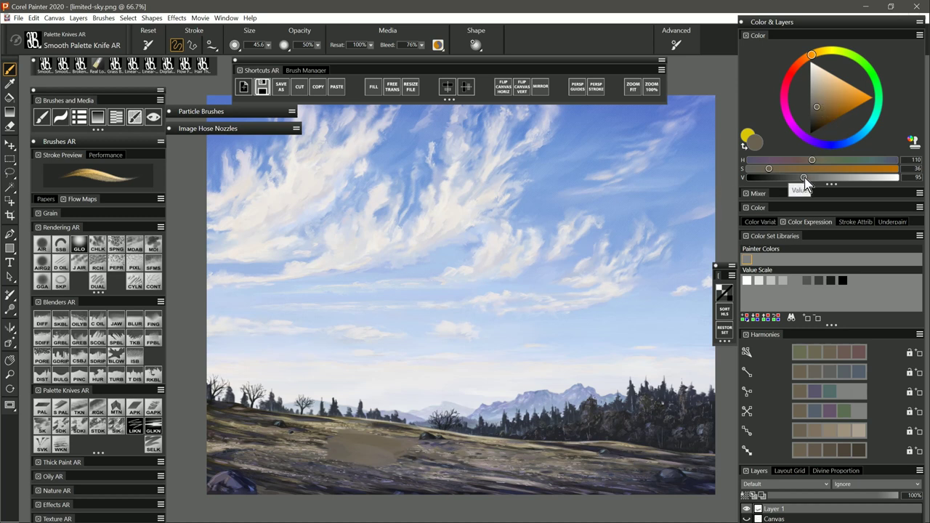
{"action": "left_click", "coordinate": [919, 335]}
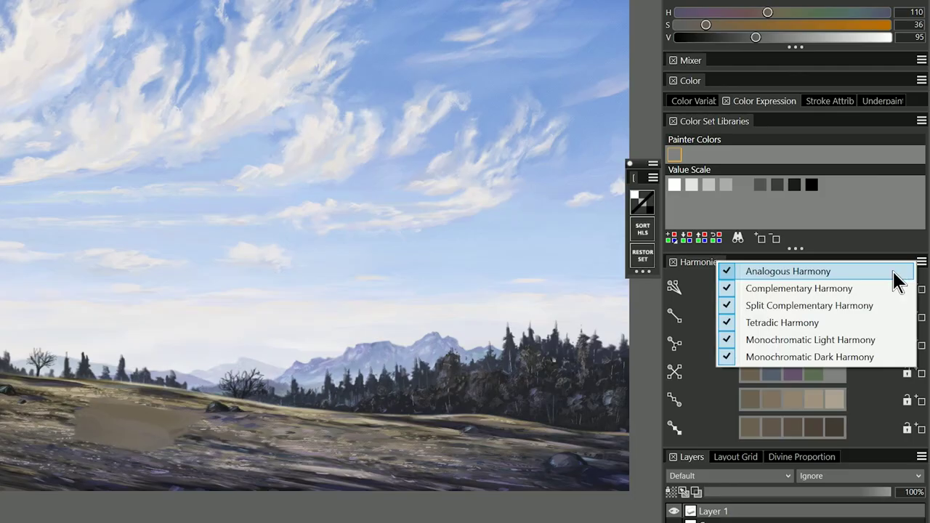
{"action": "left_click", "coordinate": [901, 343]}
{"action": "left_click", "coordinate": [920, 336]}
{"action": "left_click", "coordinate": [884, 354]}
{"action": "left_click", "coordinate": [884, 366]}
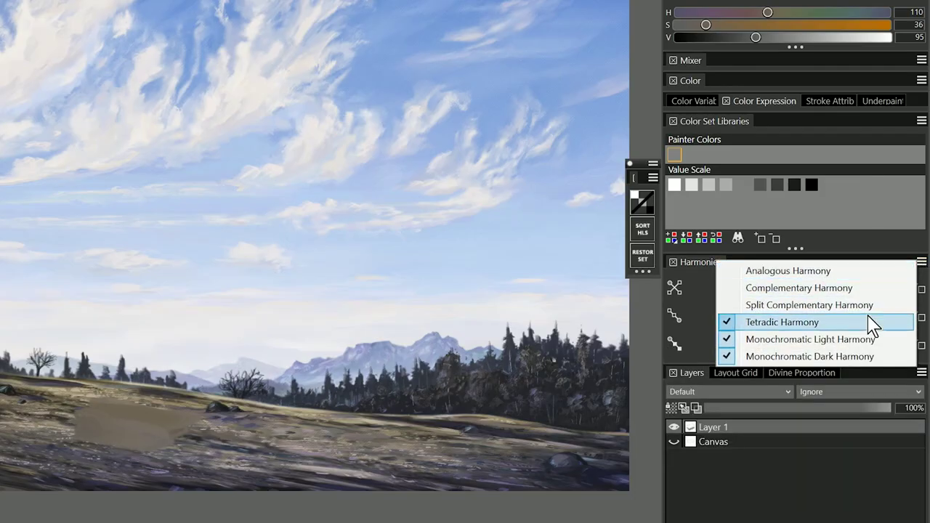
{"action": "left_click", "coordinate": [868, 317]}
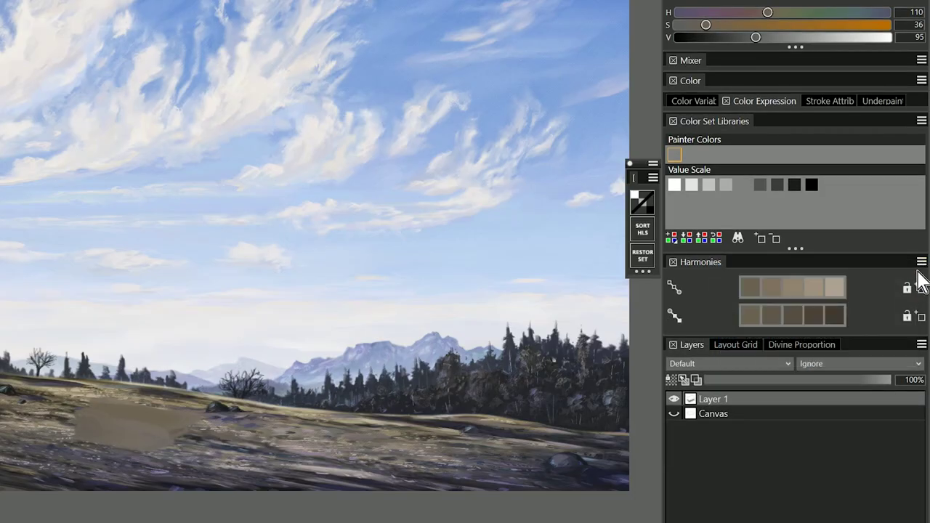
- Paint monochromatic strokes from light beige to near-black brown across the foreground ground
{"action": "left_click", "coordinate": [832, 287]}
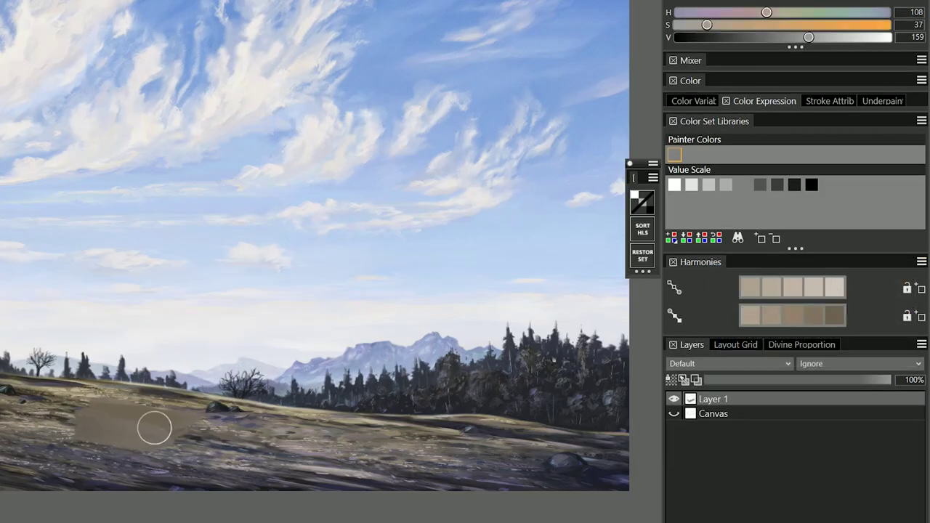
{"action": "mouse_move", "coordinate": [139, 426]}
{"action": "left_mouse_down"}
{"action": "mouse_move", "coordinate": [139, 415]}
{"action": "mouse_move", "coordinate": [145, 436]}
{"action": "mouse_move", "coordinate": [201, 432]}
{"action": "left_mouse_up"}
{"action": "left_click", "coordinate": [775, 317]}
{"action": "left_click_drag", "start_coordinate": [265, 439], "coordinate": [327, 444]}
{"action": "left_click", "coordinate": [794, 315]}
{"action": "left_click_drag", "start_coordinate": [236, 444], "coordinate": [389, 454]}
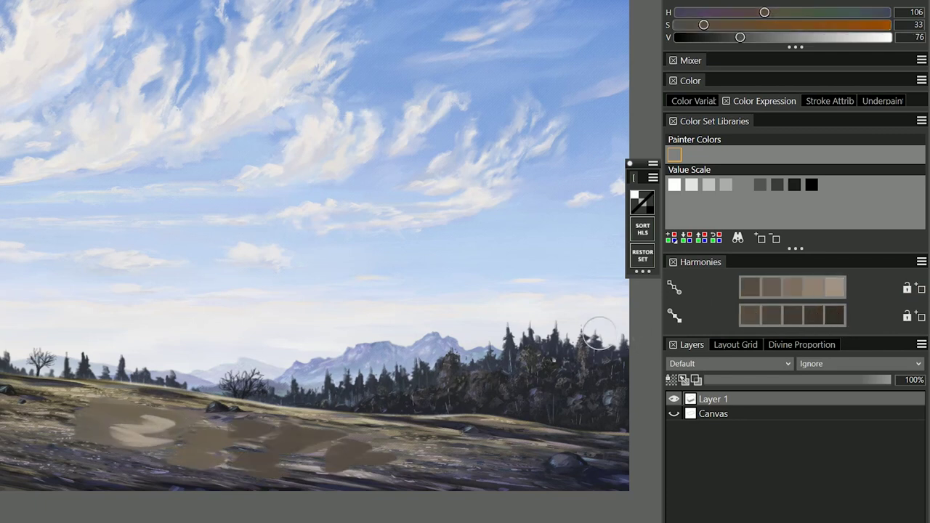
{"action": "left_click", "coordinate": [837, 315]}
{"action": "mouse_move", "coordinate": [327, 451]}
{"action": "left_mouse_down"}
{"action": "mouse_move", "coordinate": [424, 444]}
{"action": "mouse_move", "coordinate": [450, 470]}
{"action": "mouse_move", "coordinate": [373, 447]}
{"action": "mouse_move", "coordinate": [480, 457]}
{"action": "left_mouse_up"}
{"action": "left_click", "coordinate": [773, 325]}
{"action": "mouse_move", "coordinate": [378, 450]}
{"action": "left_mouse_down"}
{"action": "mouse_move", "coordinate": [446, 468]}
{"action": "mouse_move", "coordinate": [473, 443]}
{"action": "mouse_move", "coordinate": [400, 461]}
{"action": "mouse_move", "coordinate": [501, 469]}
{"action": "mouse_move", "coordinate": [426, 445]}
{"action": "mouse_move", "coordinate": [503, 449]}
{"action": "mouse_move", "coordinate": [383, 452]}
{"action": "left_mouse_up"}
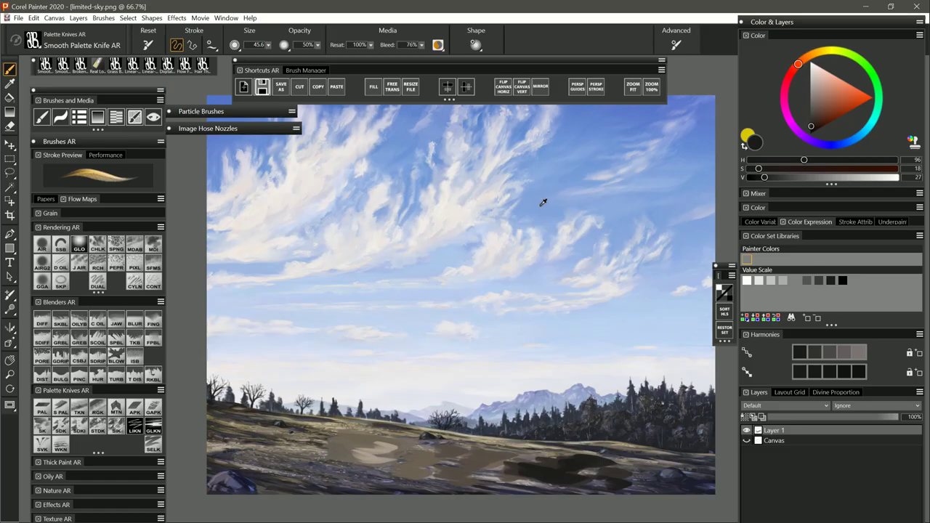
- Paint a lighter blue cloud patch in the upper right sky, then resample the sky blue
{"action": "left_click", "coordinate": [543, 203], "text": "alt"}
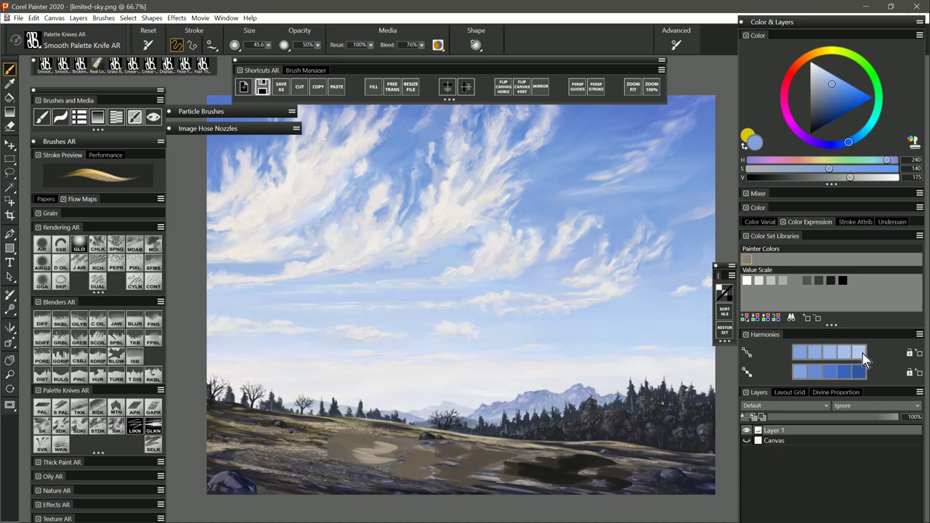
{"action": "left_click", "coordinate": [863, 353]}
{"action": "mouse_move", "coordinate": [545, 196]}
{"action": "left_mouse_down"}
{"action": "mouse_move", "coordinate": [538, 211]}
{"action": "mouse_move", "coordinate": [581, 182]}
{"action": "mouse_move", "coordinate": [556, 185]}
{"action": "mouse_move", "coordinate": [550, 205]}
{"action": "mouse_move", "coordinate": [552, 185]}
{"action": "mouse_move", "coordinate": [582, 182]}
{"action": "left_mouse_up"}
{"action": "left_click", "coordinate": [446, 212], "text": "alt"}
{"action": "left_click", "coordinate": [439, 225], "text": "alt"}
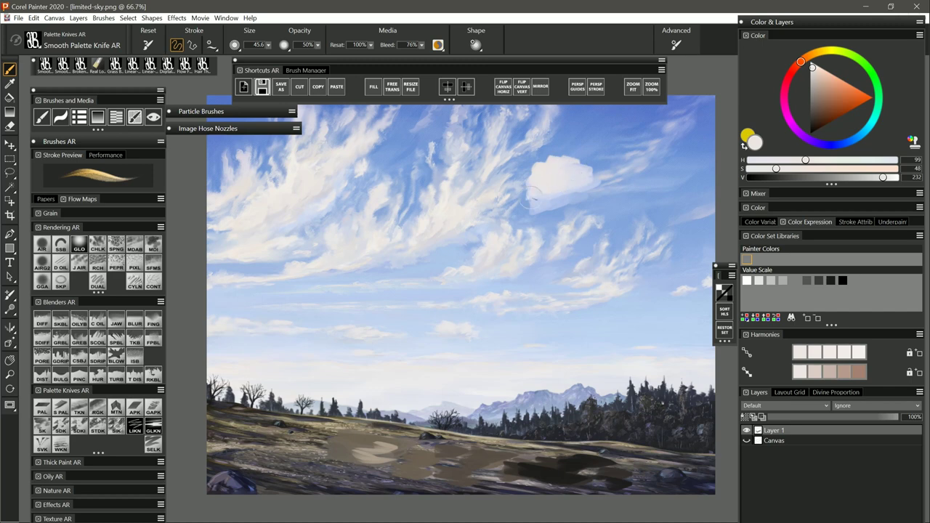
{"action": "left_click", "coordinate": [594, 154], "text": "alt"}
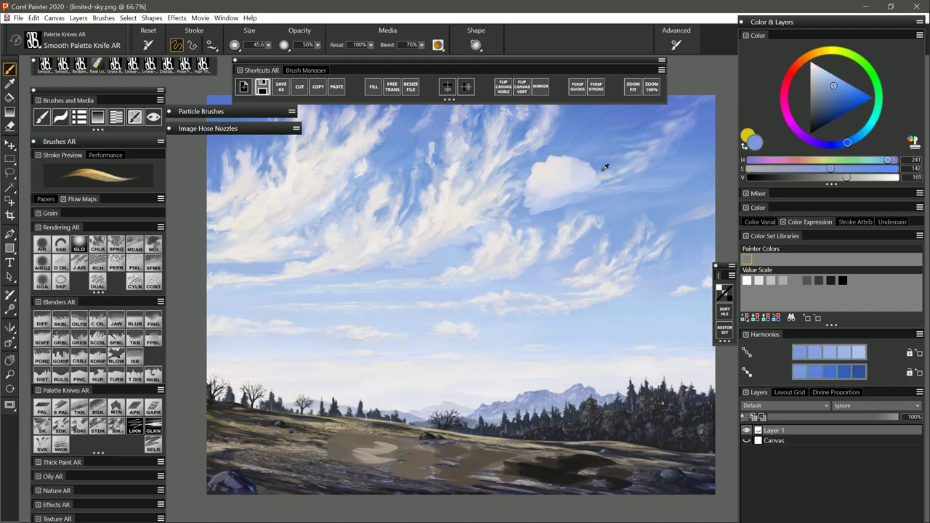
- Re-enable the Split Complementary, Complementary, Analogous and Tetradic Harmony rows
{"action": "left_click", "coordinate": [920, 336]}
{"action": "left_click", "coordinate": [874, 363]}
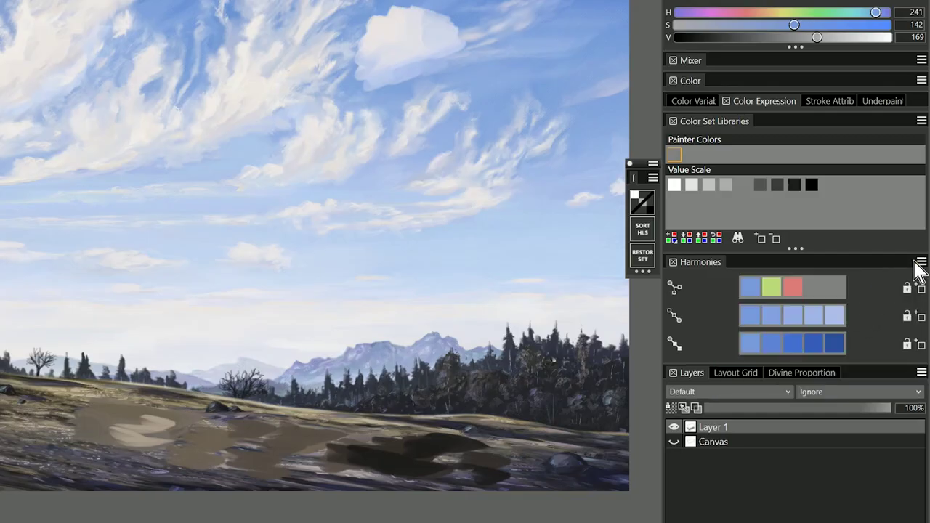
{"action": "left_click", "coordinate": [919, 336]}
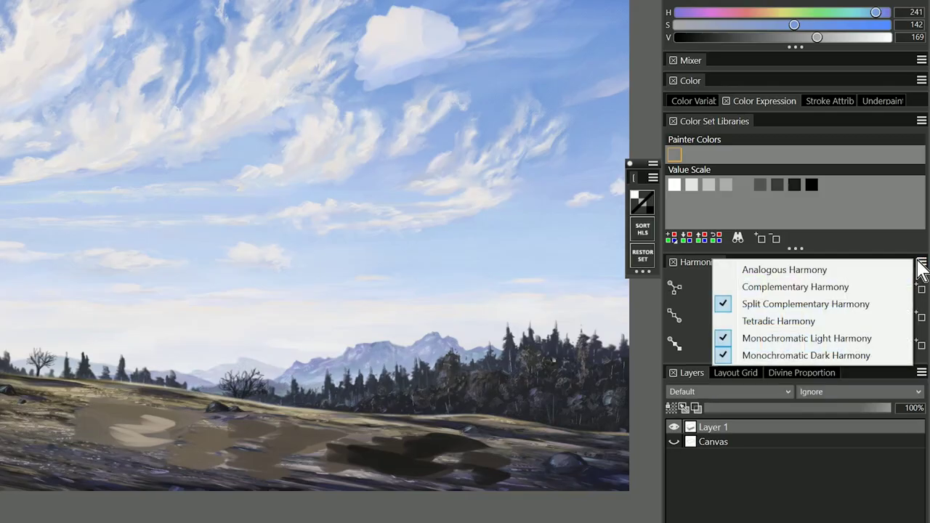
{"action": "left_click", "coordinate": [876, 289]}
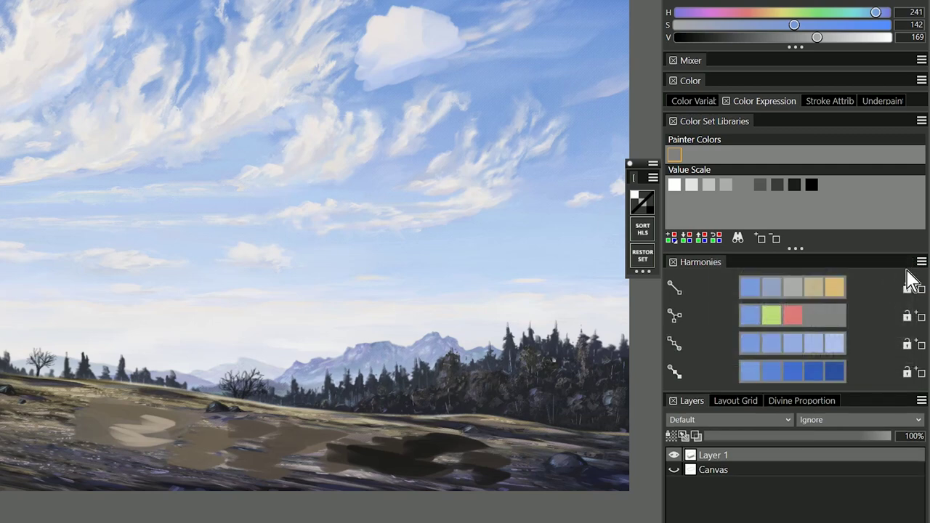
{"action": "left_click", "coordinate": [920, 265]}
{"action": "left_click", "coordinate": [871, 272]}
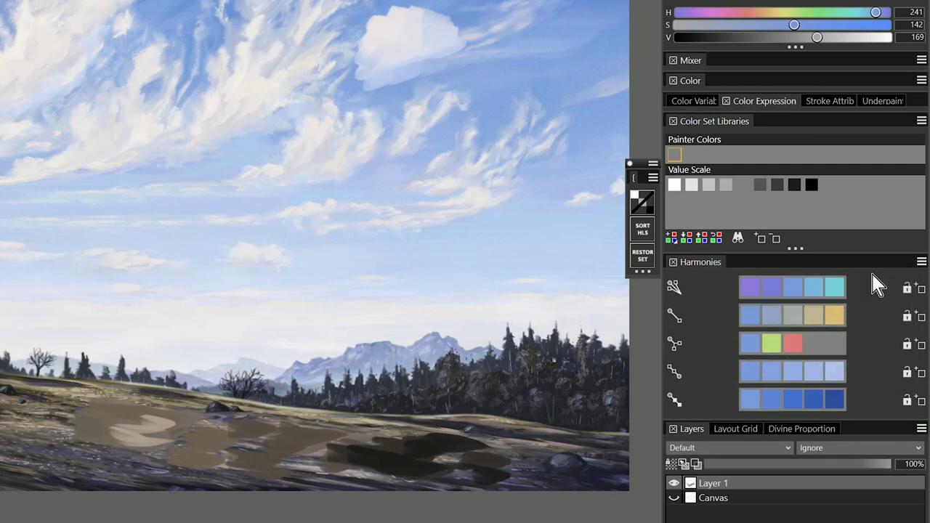
{"action": "left_click", "coordinate": [921, 263]}
{"action": "left_click", "coordinate": [846, 323]}
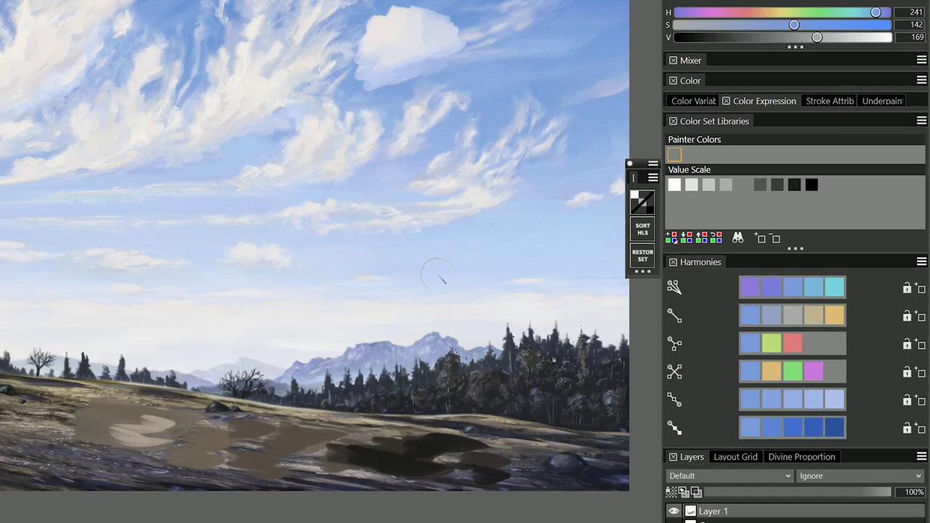
- Lock all six harmony rows, from Analogous through both Monochromatic rows
{"action": "left_click", "coordinate": [907, 289]}
{"action": "left_click", "coordinate": [907, 317]}
{"action": "left_click", "coordinate": [909, 345]}
{"action": "left_click", "coordinate": [907, 373]}
{"action": "left_click", "coordinate": [907, 401]}
{"action": "left_click", "coordinate": [907, 429]}
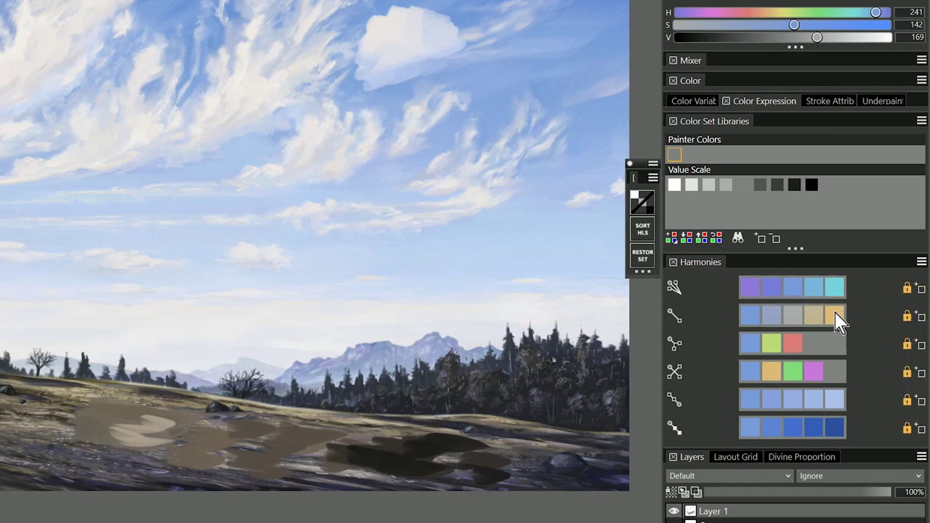
- Paint a thin orange complementary streak above the mountains, raise V to 196, and choose the purple-blue swatch
{"action": "left_click", "coordinate": [836, 318]}
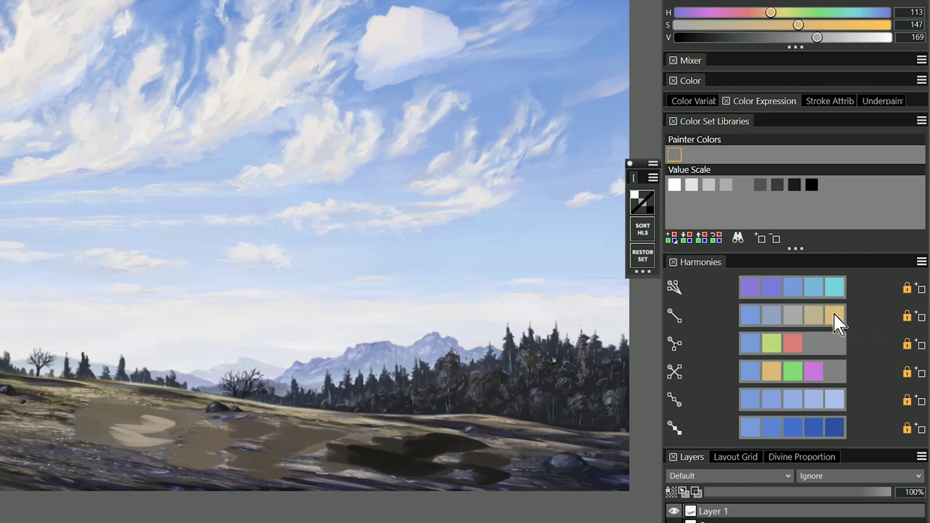
{"action": "left_click_drag", "start_coordinate": [302, 311], "coordinate": [386, 308]}
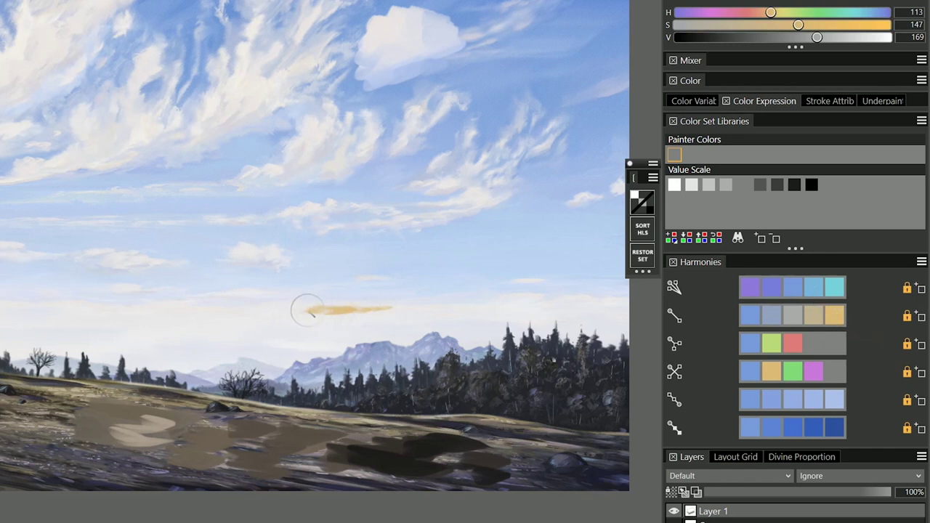
{"action": "left_click_drag", "start_coordinate": [301, 308], "coordinate": [327, 302]}
{"action": "left_click_drag", "start_coordinate": [834, 37], "coordinate": [841, 37]}
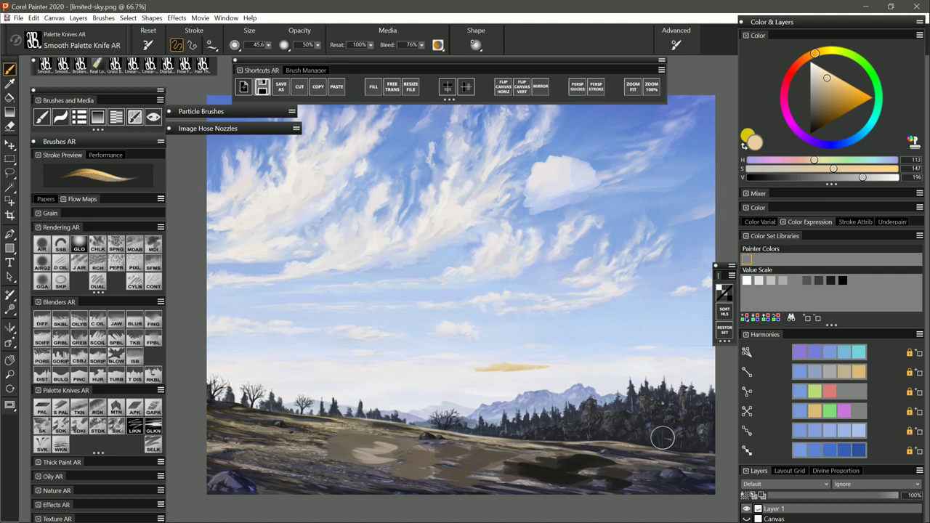
{"action": "left_click", "coordinate": [802, 354]}
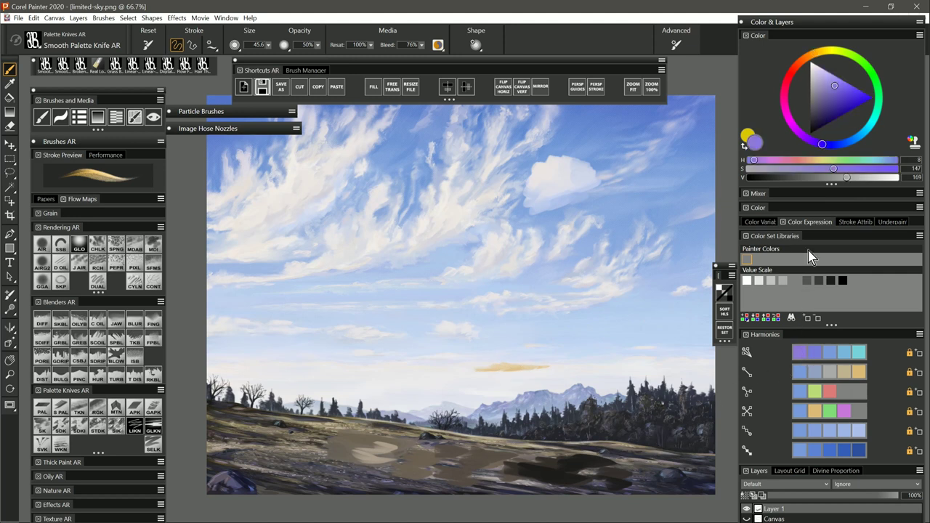